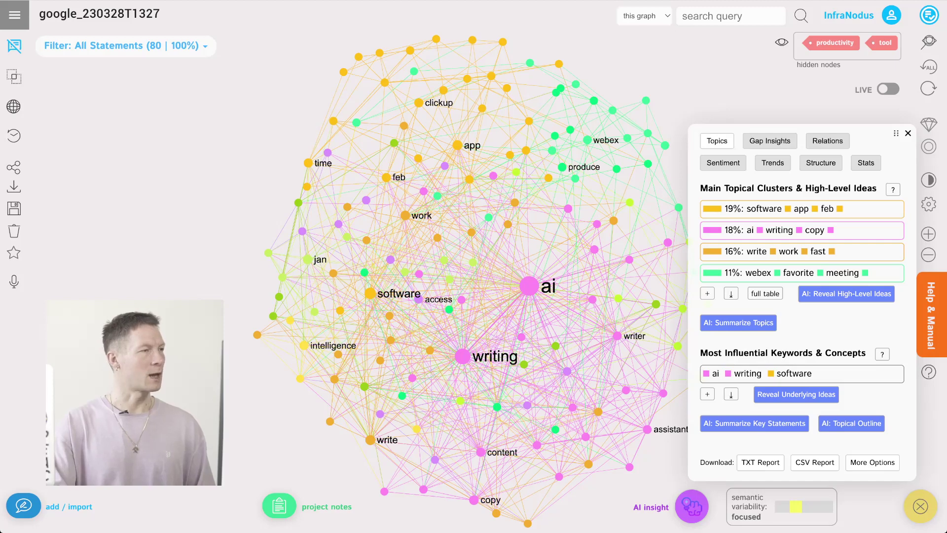
Step: Open the Contextual Supply app from the Market Research templates on the Apps page
{"action": "left_click", "coordinate": [14, 14]}
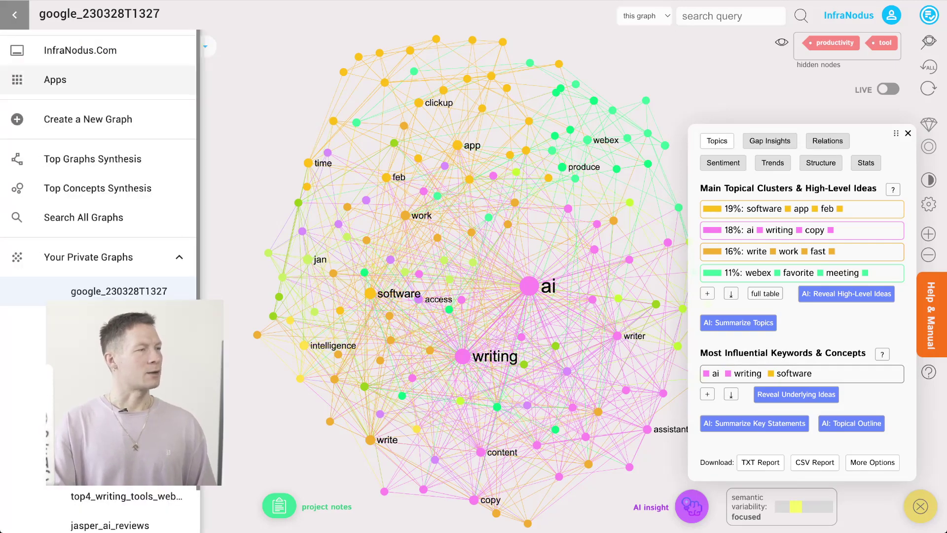
{"action": "left_click", "coordinate": [55, 79]}
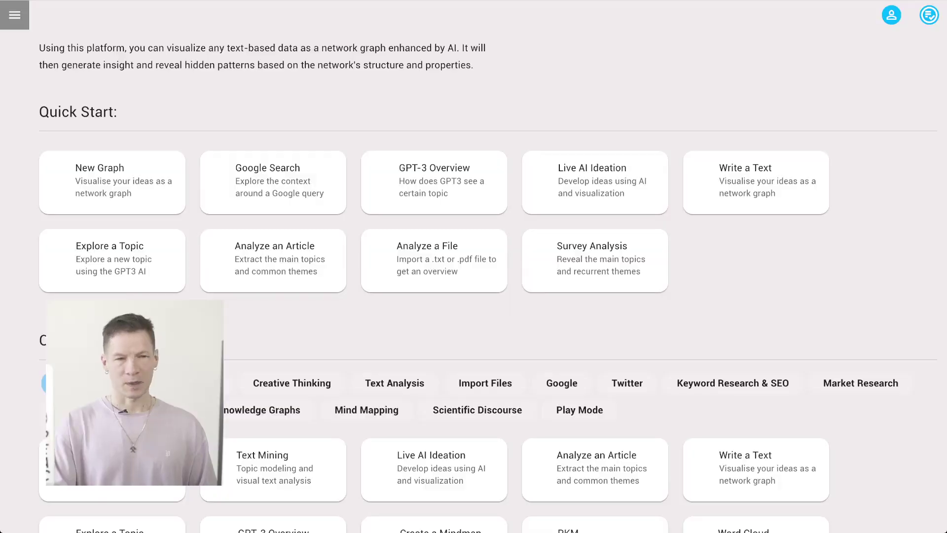
{"action": "left_click", "coordinate": [860, 383]}
{"action": "scroll", "coordinate": [473, 281], "scroll_direction": "down", "scroll_amount": 4}
{"action": "scroll", "coordinate": [595, 330], "scroll_direction": "down", "scroll_amount": 1}
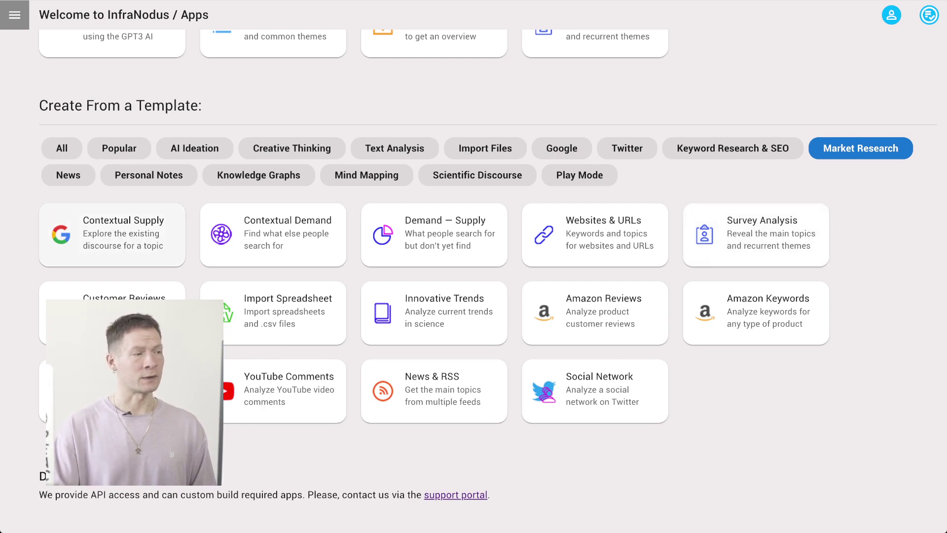
{"action": "left_click", "coordinate": [112, 234]}
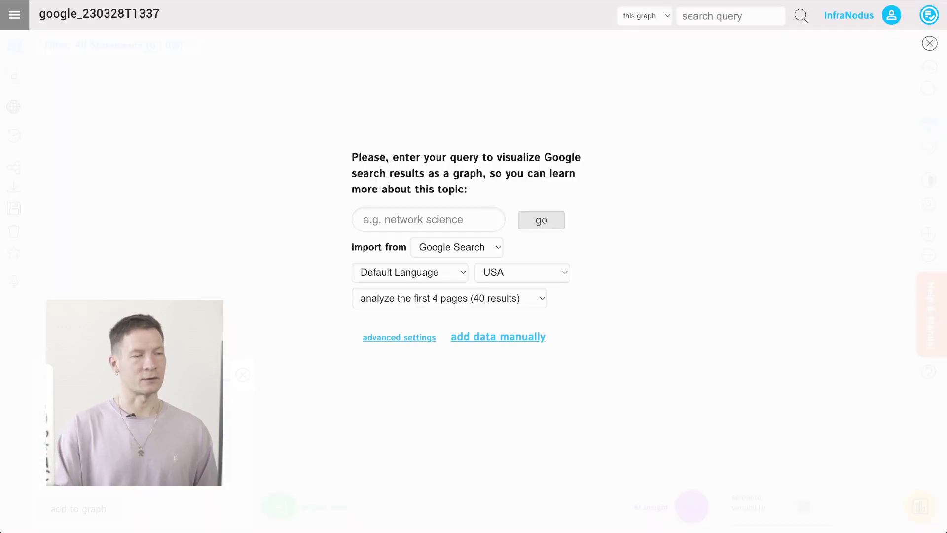
Step: Visualize the Google search results for "ai writing tools" as a graph, keeping the default import settings
{"action": "left_click", "coordinate": [363, 219]}
{"action": "type", "text": "ai w"}
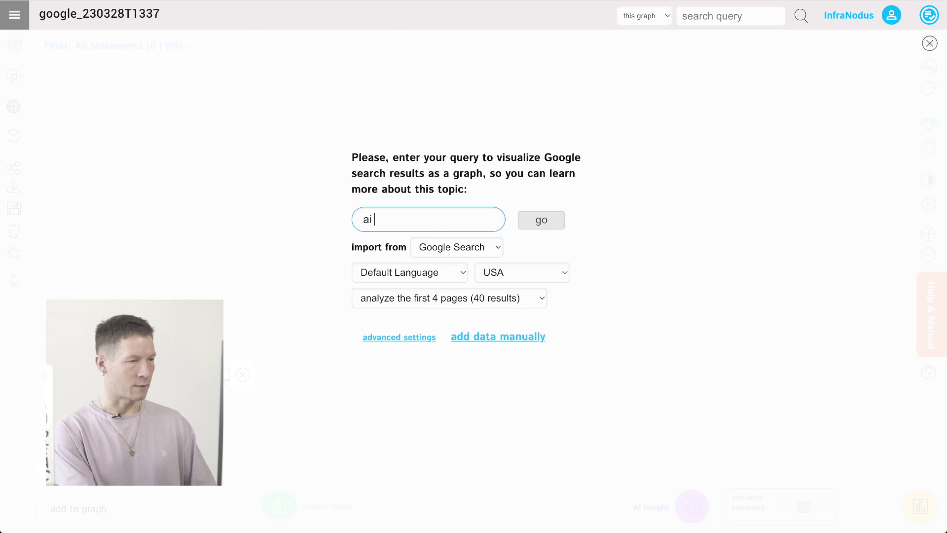
{"action": "type", "text": "riting tools"}
{"action": "key", "text": "Return"}
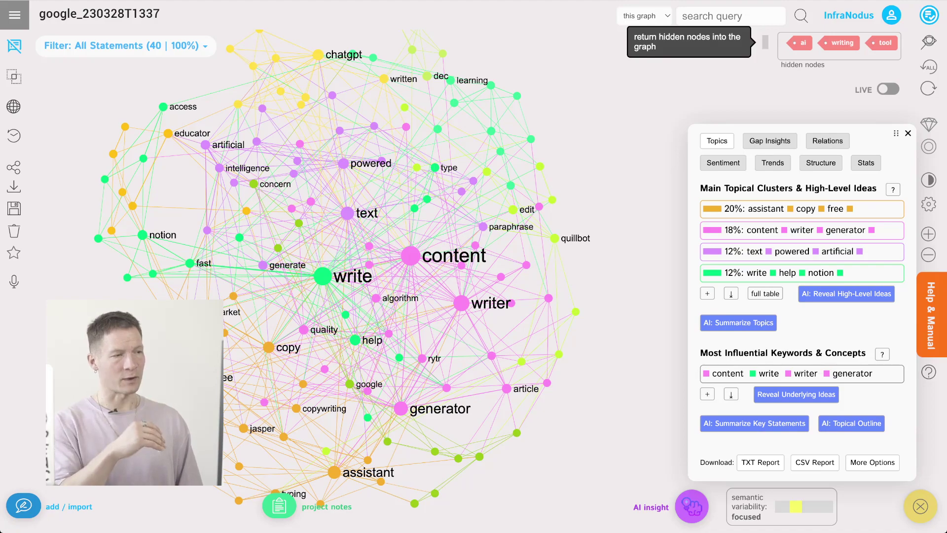
Step: Return the hidden nodes to the graph and hide the ai, writing and tool nodes again
{"action": "left_click", "coordinate": [789, 45]}
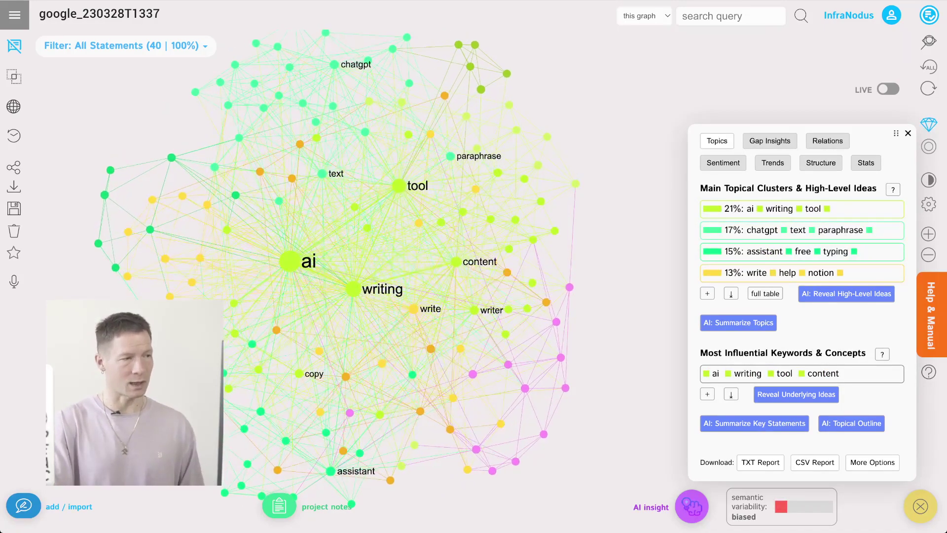
{"action": "left_click", "coordinate": [288, 272]}
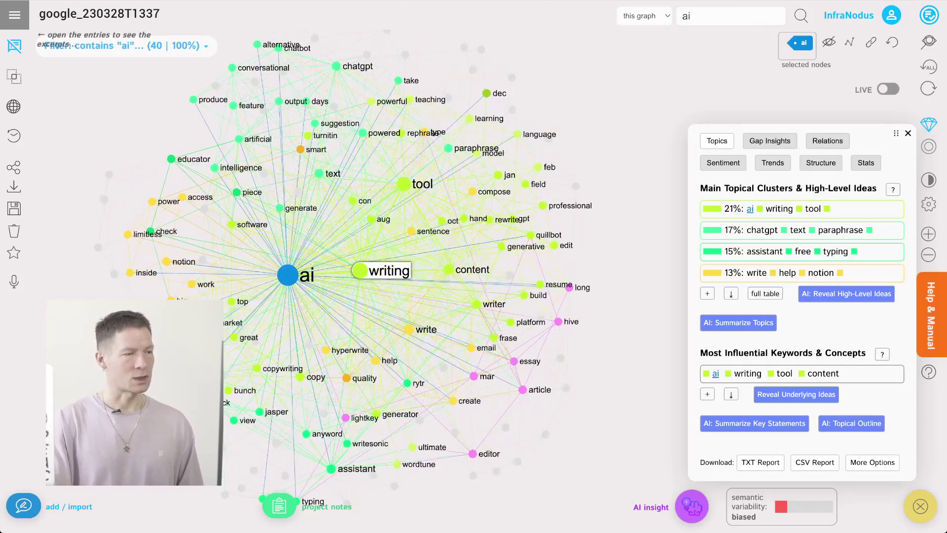
{"action": "left_click", "coordinate": [360, 271]}
{"action": "left_click", "coordinate": [403, 184]}
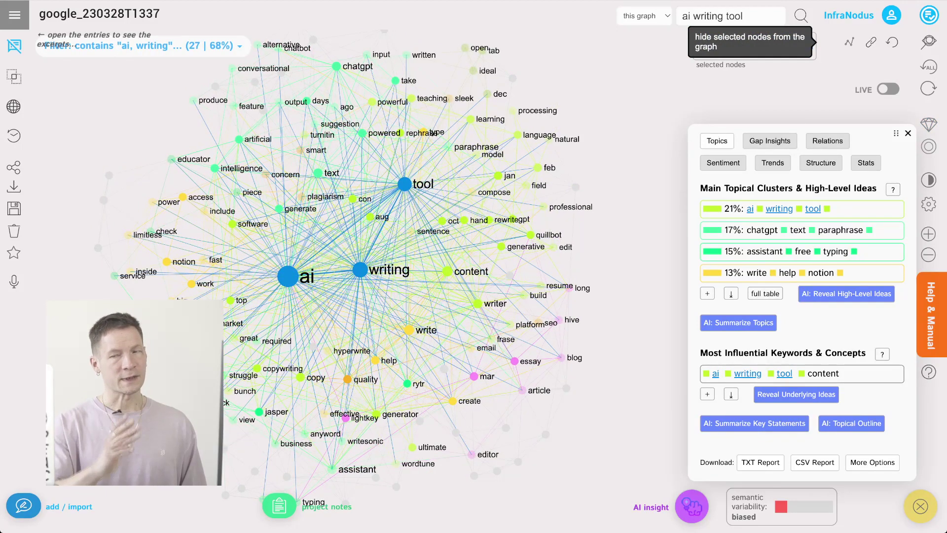
{"action": "left_click", "coordinate": [829, 42]}
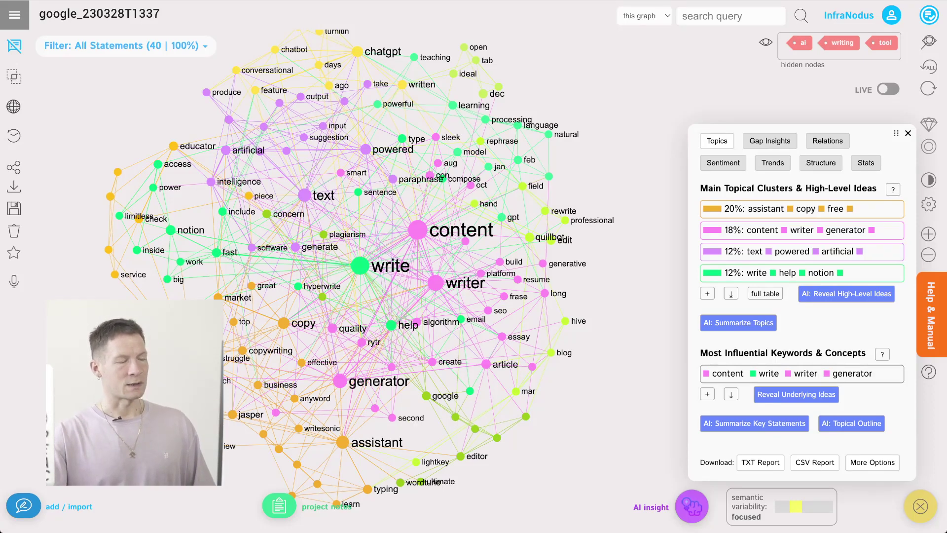
Step: Inspect the generator node's connections in the graph and clear its selection
{"action": "left_click_drag", "start_coordinate": [382, 269], "coordinate": [443, 264]}
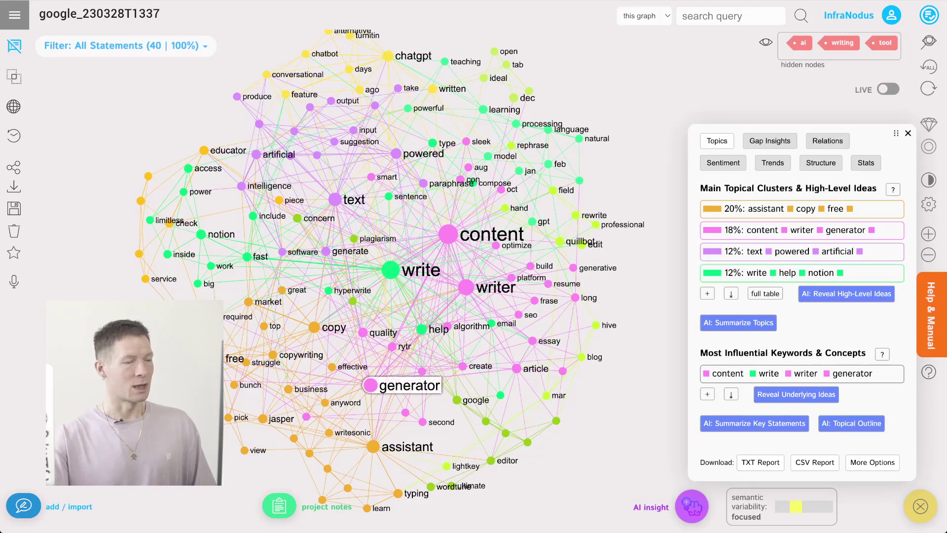
{"action": "left_click", "coordinate": [370, 385]}
{"action": "left_click", "coordinate": [371, 385]}
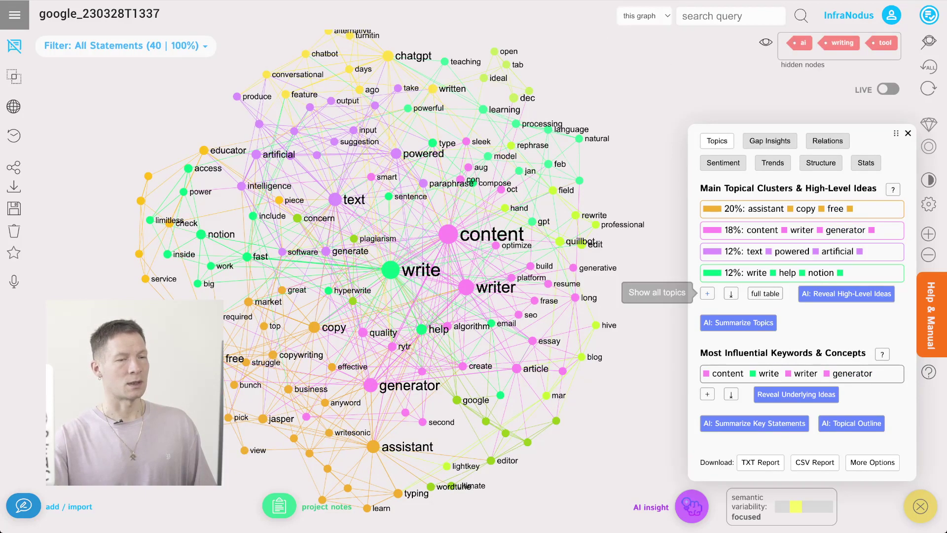
Step: Show all topical clusters, examine the chatgpt and assistant–copy–free clusters, and collapse the list to the main topics
{"action": "left_click", "coordinate": [706, 293]}
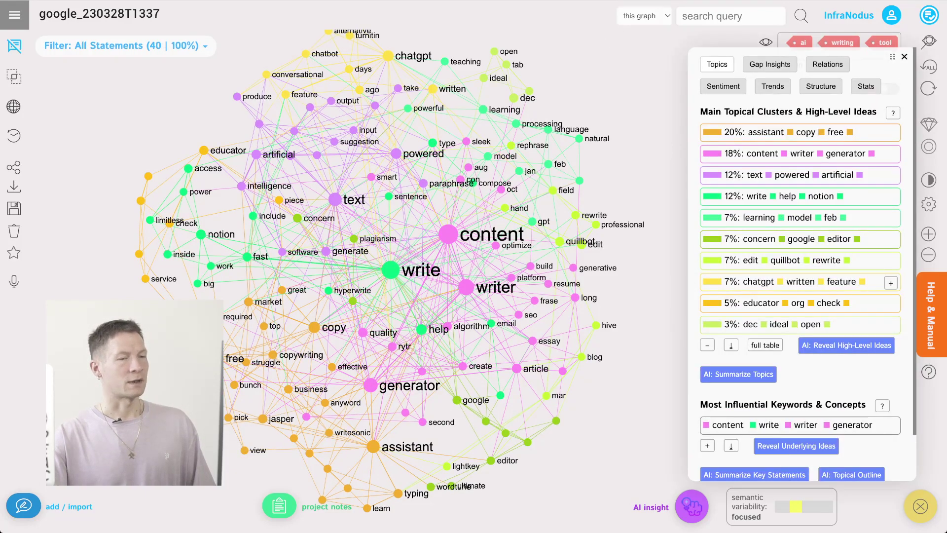
{"action": "left_click", "coordinate": [799, 281]}
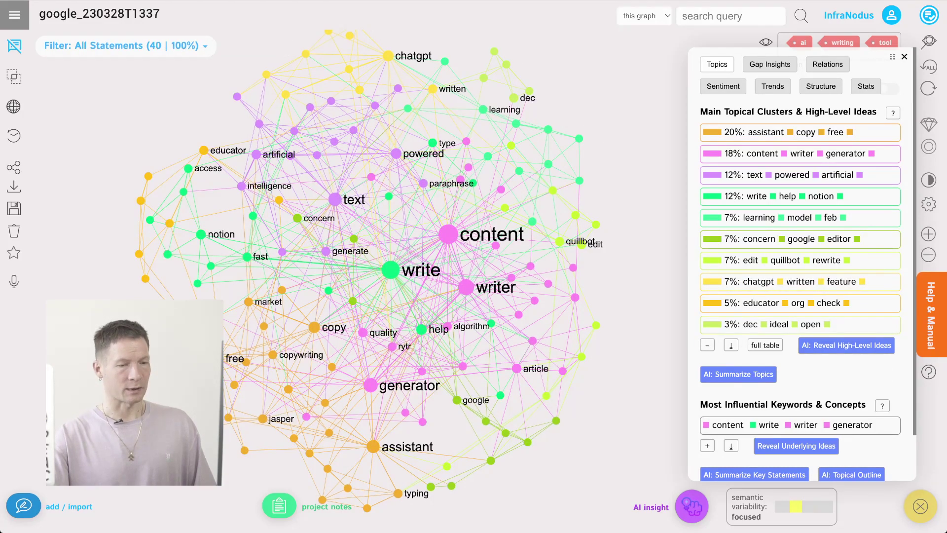
{"action": "left_click", "coordinate": [919, 505]}
{"action": "left_click", "coordinate": [919, 505]}
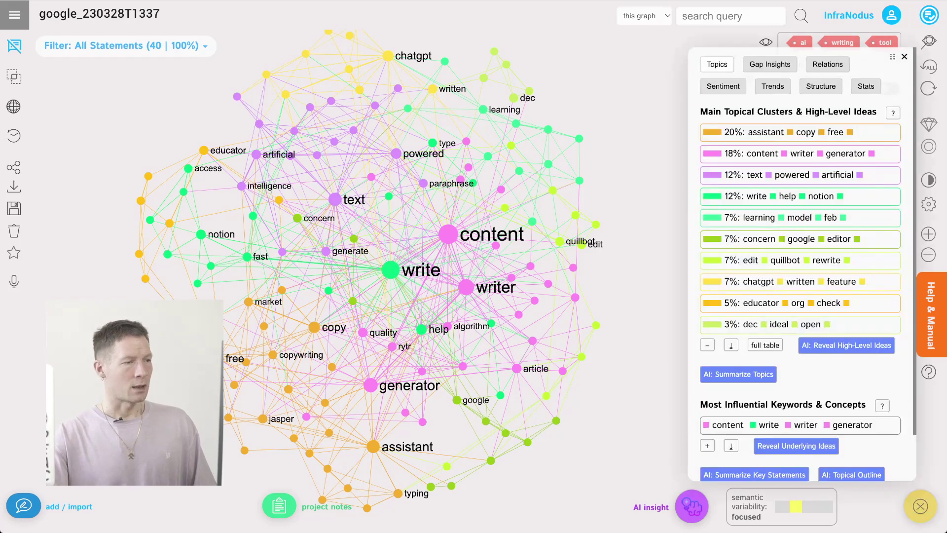
{"action": "left_click", "coordinate": [799, 133]}
{"action": "left_click", "coordinate": [799, 133]}
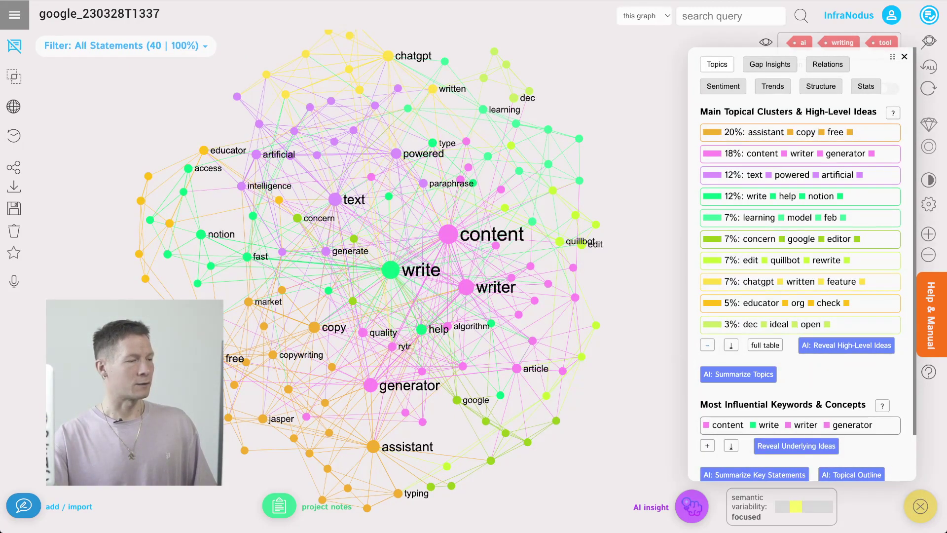
{"action": "left_click", "coordinate": [707, 345]}
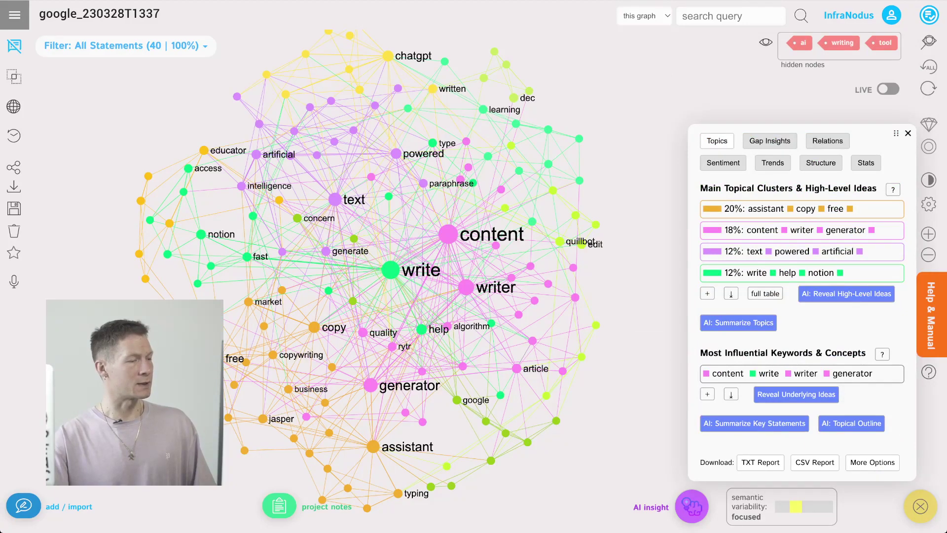
Step: Select the jasper node, read the search excerpts that mention it, and close the excerpts and deselect the node
{"action": "left_click", "coordinate": [263, 419]}
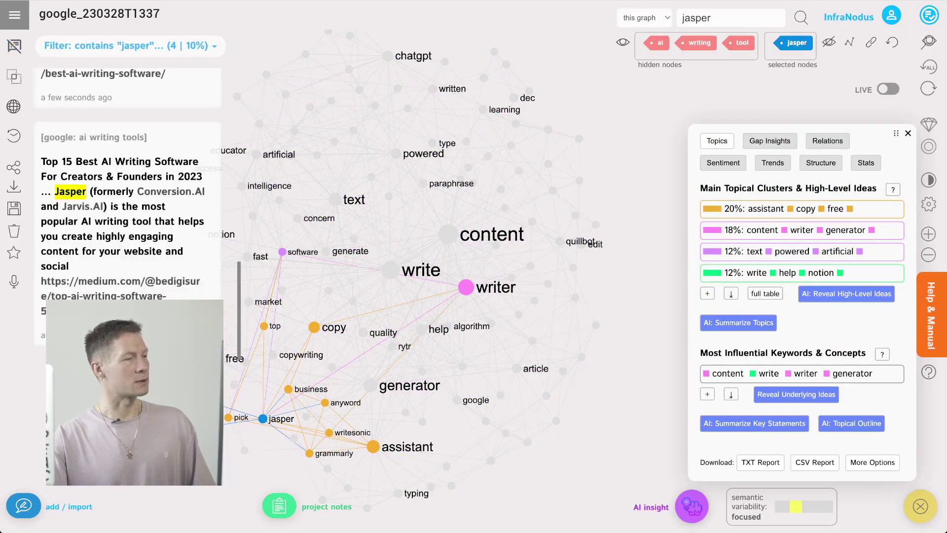
{"action": "scroll", "coordinate": [127, 183], "scroll_direction": "up", "scroll_amount": 5}
{"action": "scroll", "coordinate": [127, 184], "scroll_direction": "down", "scroll_amount": 4}
{"action": "scroll", "coordinate": [128, 198], "scroll_direction": "down", "scroll_amount": 2}
{"action": "left_click", "coordinate": [14, 46]}
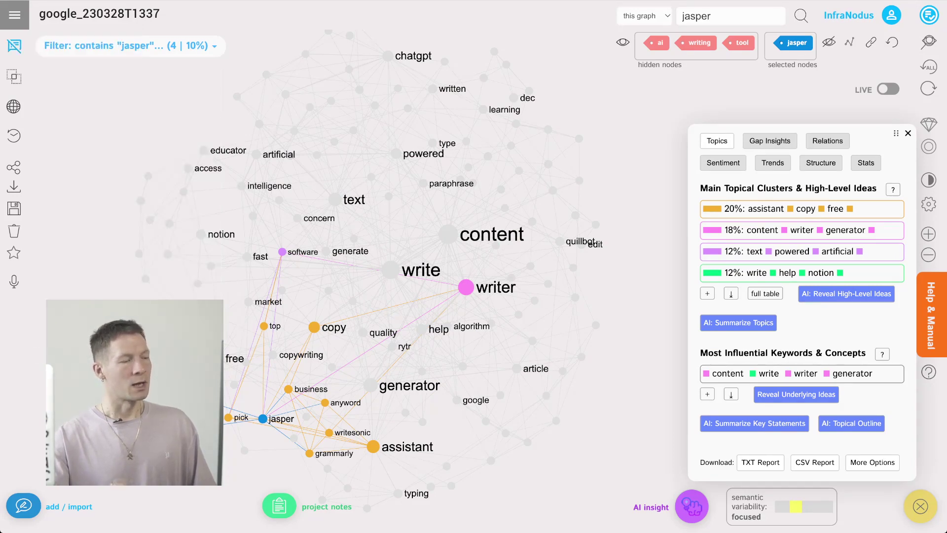
{"action": "left_click", "coordinate": [262, 418]}
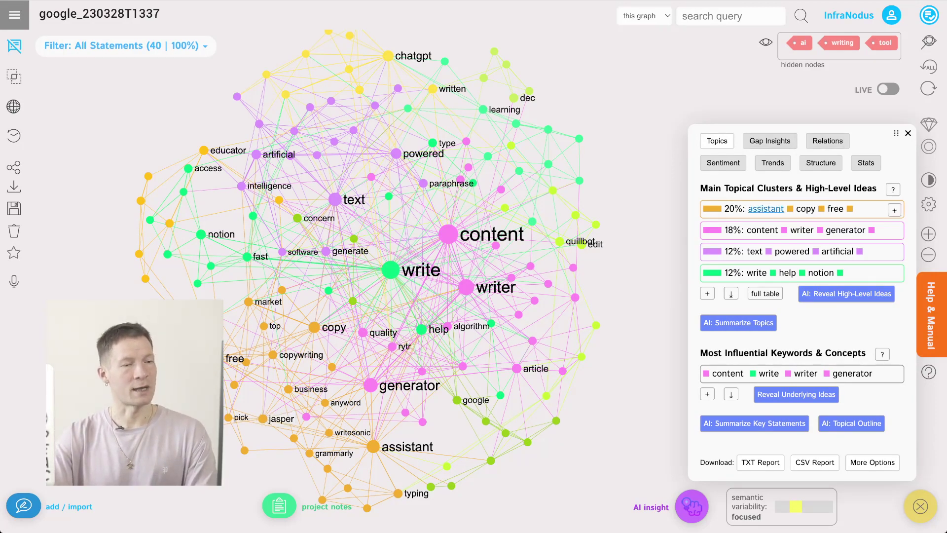
Step: Reveal AI-generated high-level idea names for the topical clusters, review the full list of topics and collapse it
{"action": "left_click", "coordinate": [845, 294]}
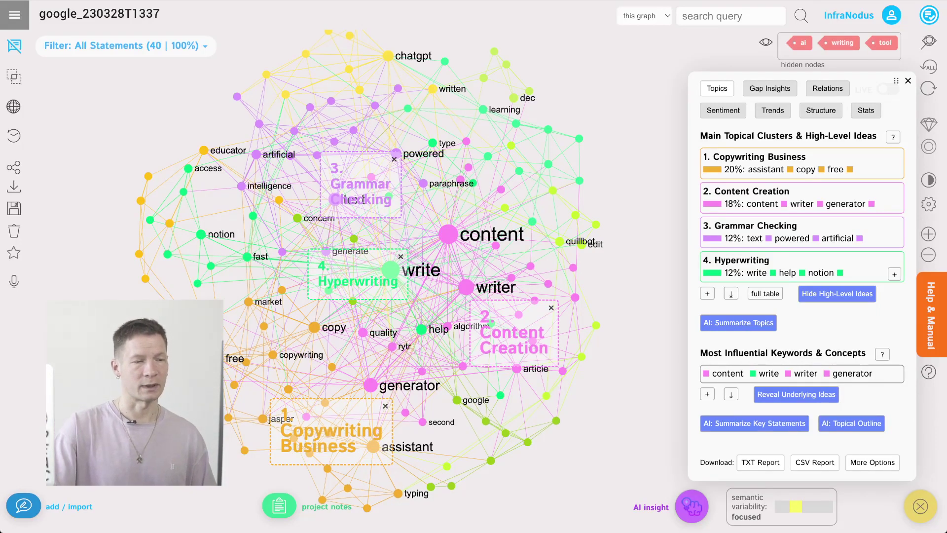
{"action": "left_click", "coordinate": [895, 275]}
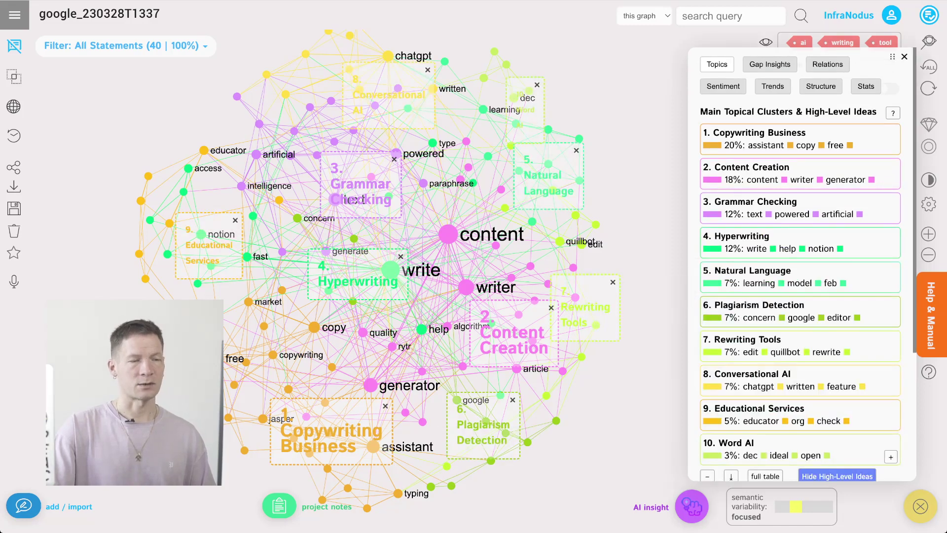
{"action": "scroll", "coordinate": [799, 295], "scroll_direction": "down", "scroll_amount": 3}
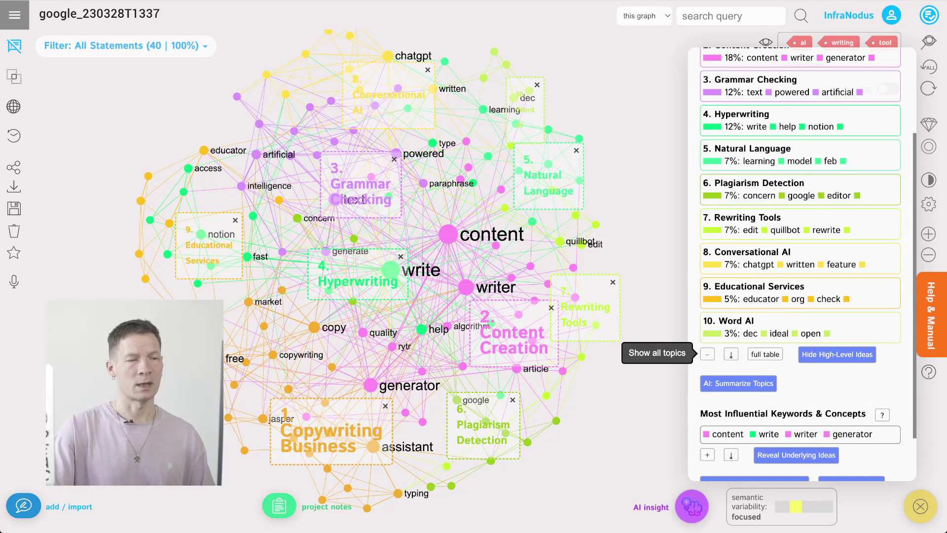
{"action": "left_click", "coordinate": [708, 354]}
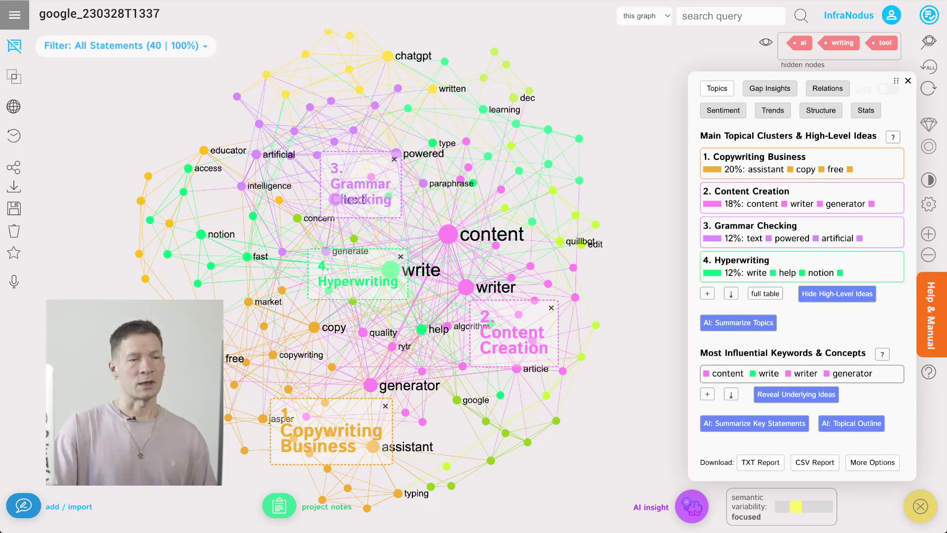
Step: Highlight the structural gaps in the network and switch to the one between Plagiarism Detection and Natural Language
{"action": "left_click", "coordinate": [770, 89]}
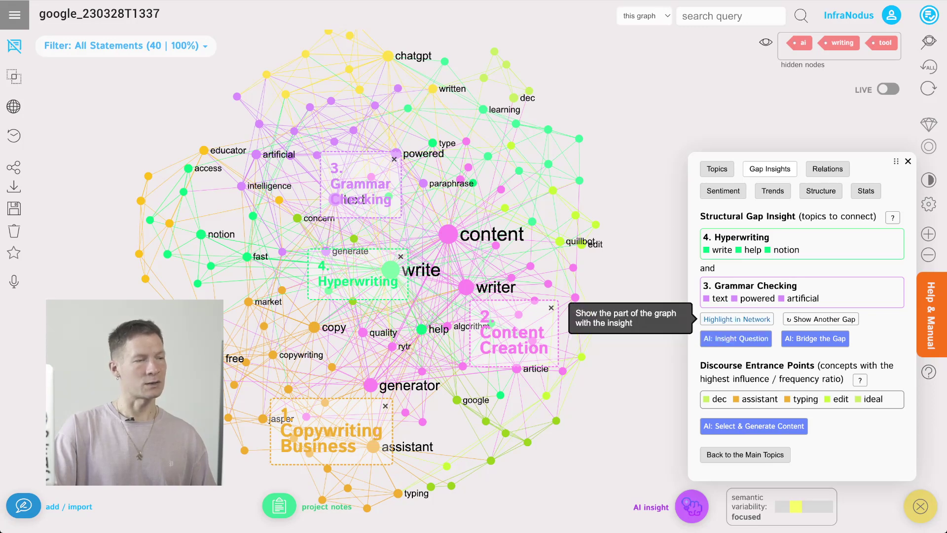
{"action": "left_click", "coordinate": [736, 319]}
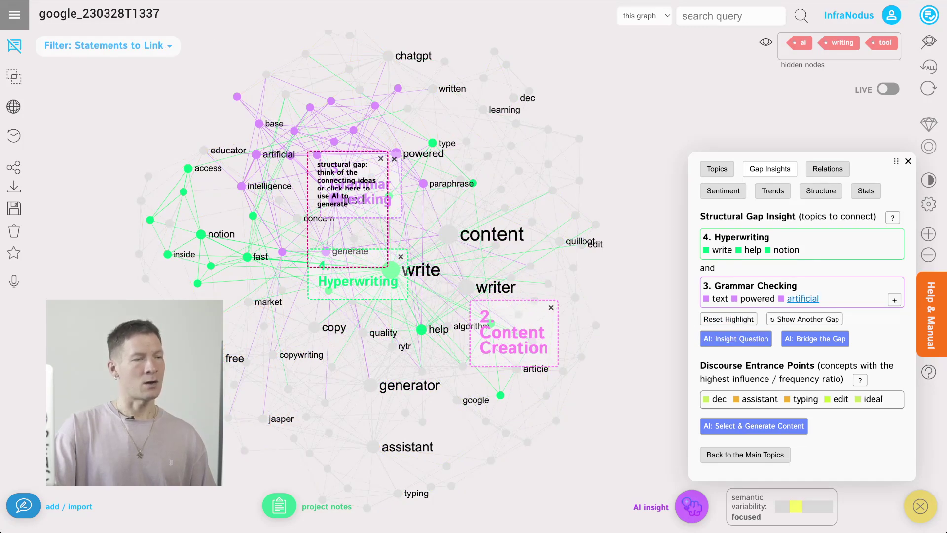
{"action": "left_click", "coordinate": [790, 319]}
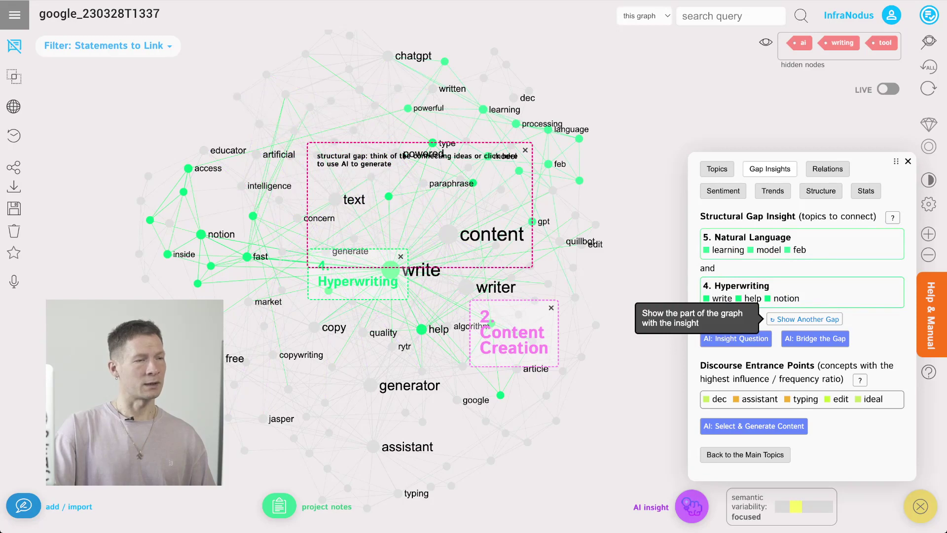
{"action": "left_click", "coordinate": [805, 319]}
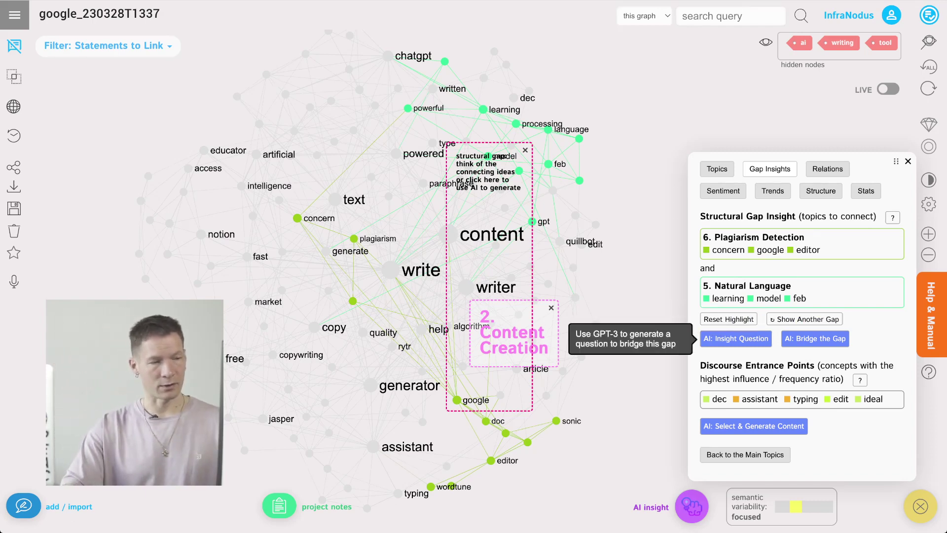
Step: Generate AI insight questions bridging the Plagiarism Detection and Natural Language topics, using the Question module, and close the insight and analytics views
{"action": "left_click", "coordinate": [735, 338]}
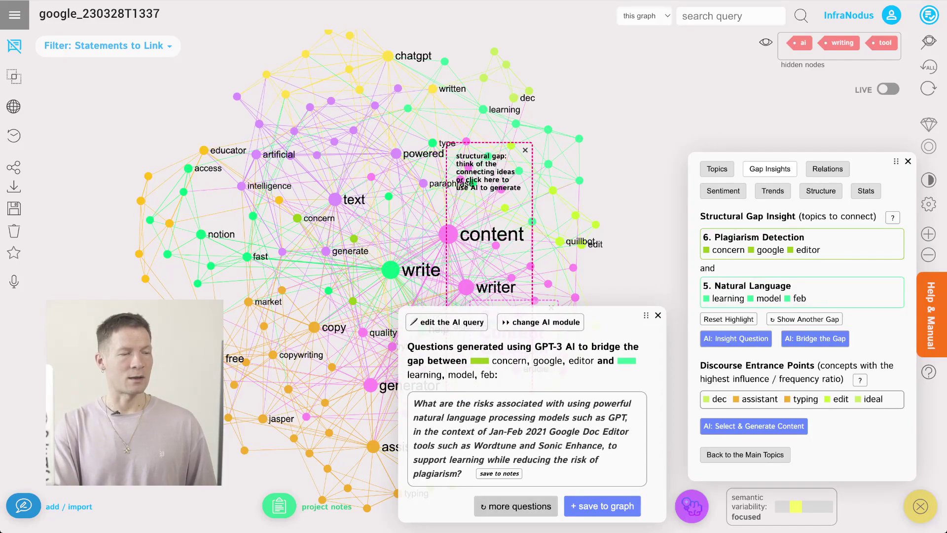
{"action": "left_click", "coordinate": [515, 506]}
{"action": "left_click", "coordinate": [540, 323]}
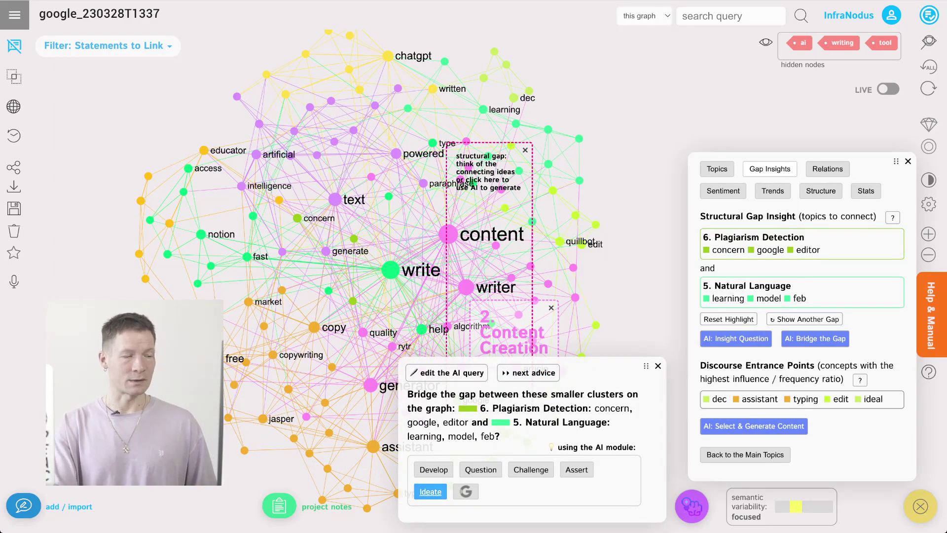
{"action": "left_click", "coordinate": [481, 470]}
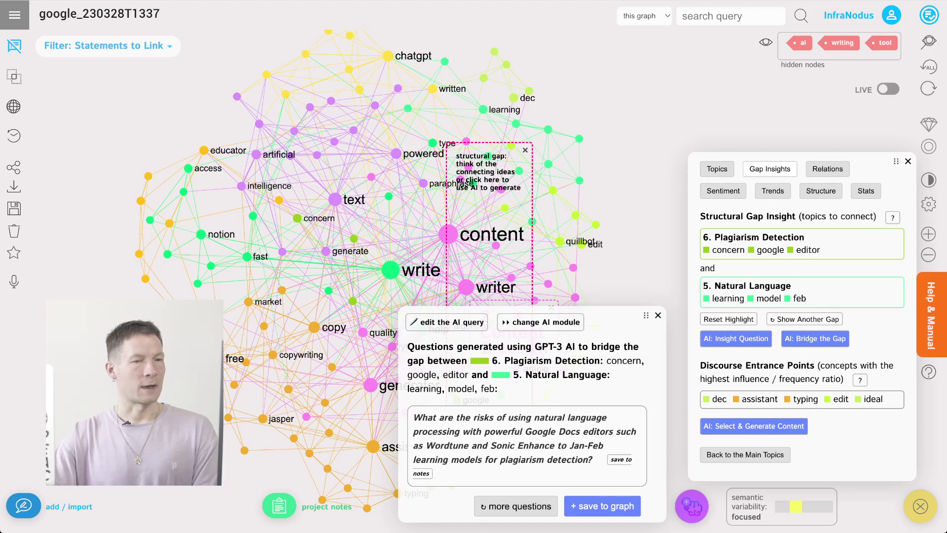
{"action": "key", "text": "Escape"}
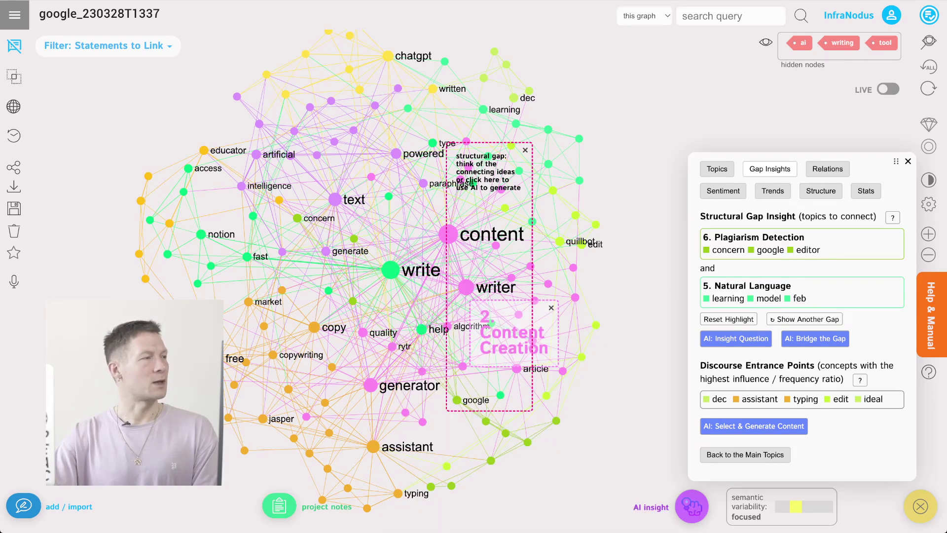
{"action": "key", "text": "Escape"}
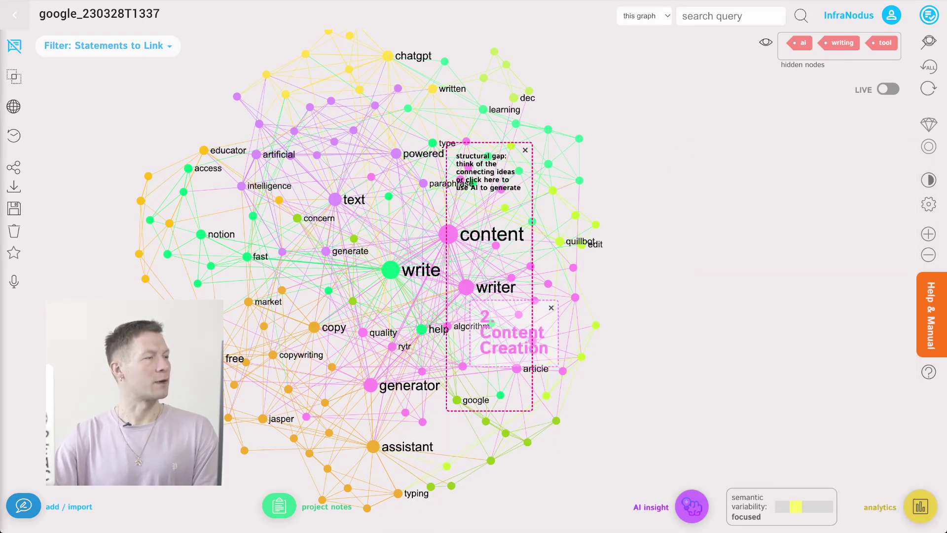
Step: Go to the apps overview, filter the templates to Market Research and start the Contextual Demand app
{"action": "left_click", "coordinate": [15, 15]}
{"action": "left_click", "coordinate": [55, 79]}
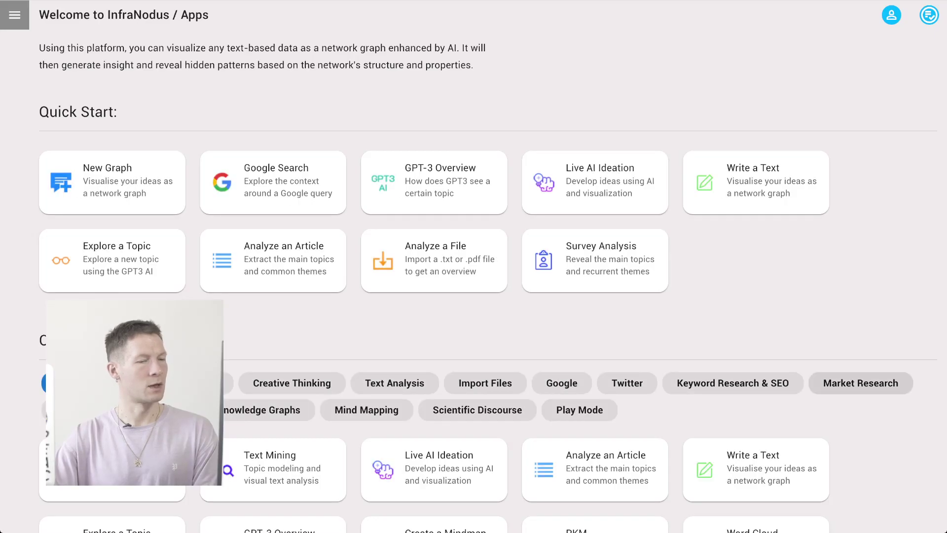
{"action": "left_click", "coordinate": [860, 383]}
{"action": "scroll", "coordinate": [273, 255], "scroll_direction": "down", "scroll_amount": 4}
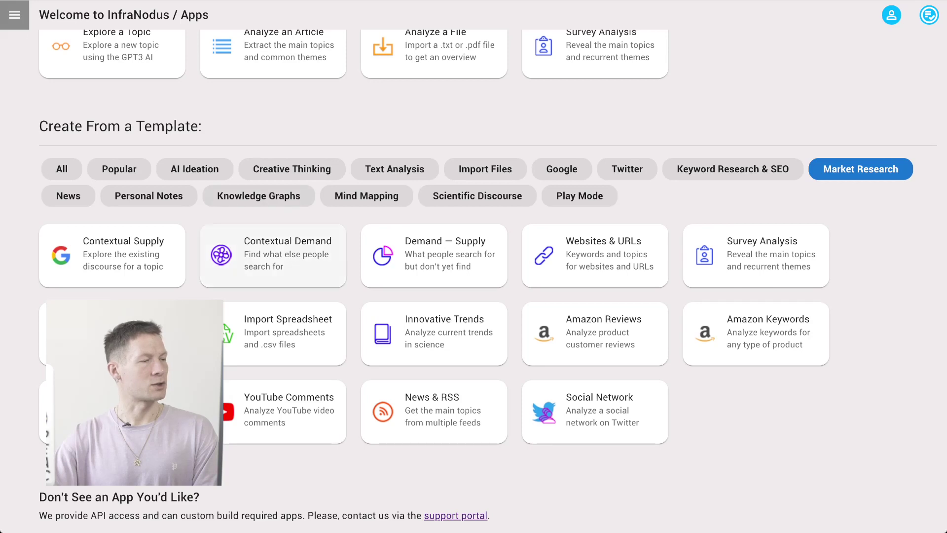
{"action": "left_click", "coordinate": [273, 255]}
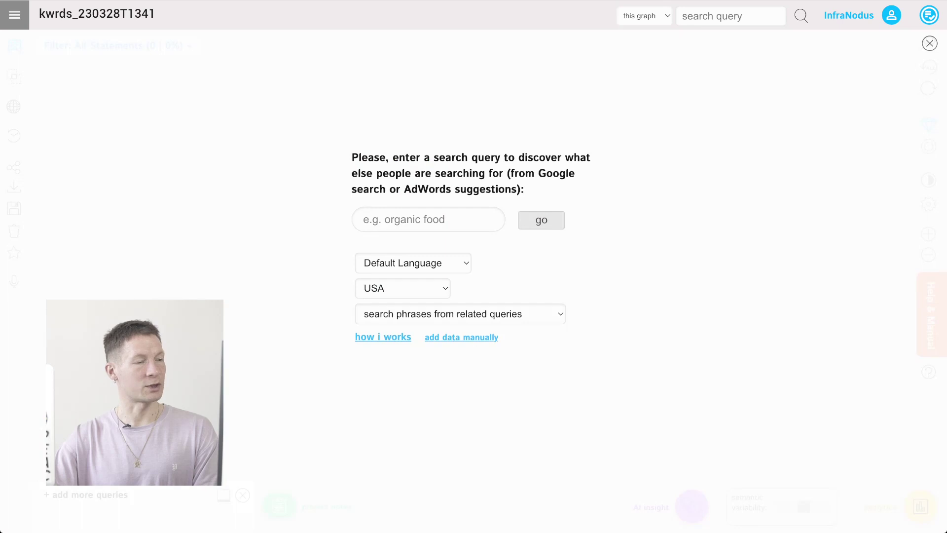
Step: Generate a graph of what else people search for around the query "ai writing tools", keeping the default language and USA
{"action": "left_click", "coordinate": [364, 219]}
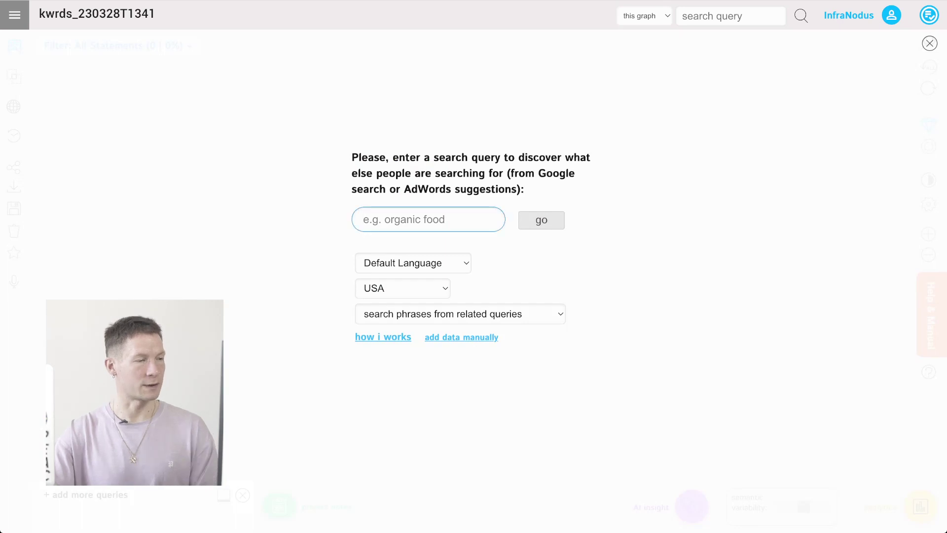
{"action": "type", "text": "ai"}
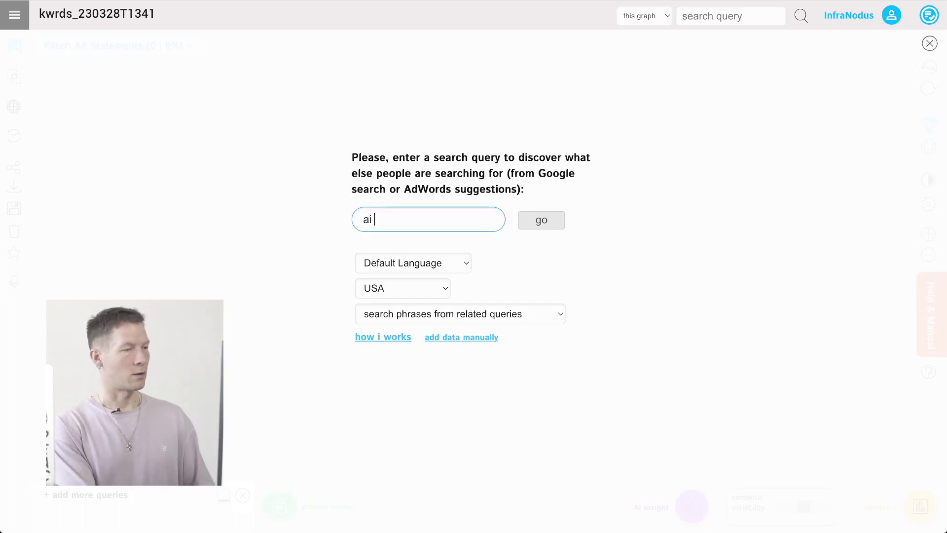
{"action": "type", "text": " writing tools"}
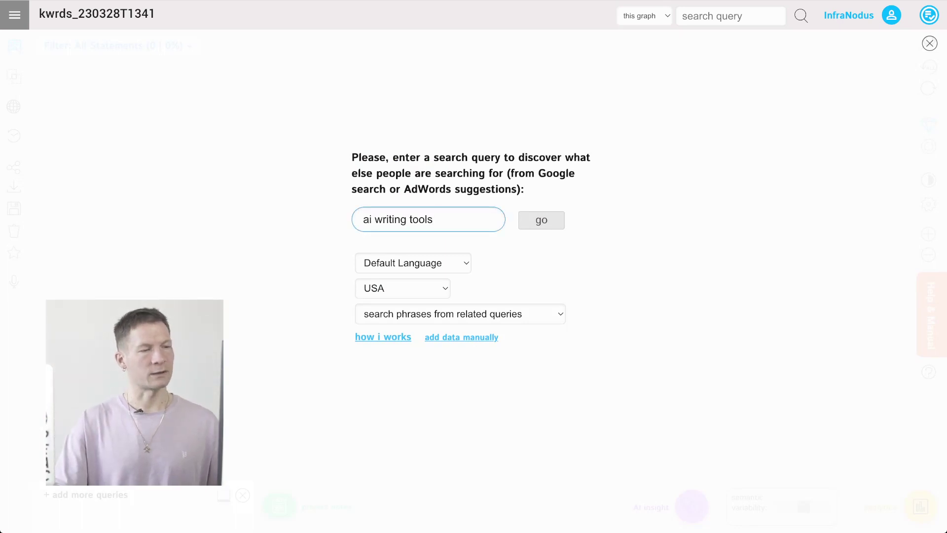
{"action": "key", "text": "Return"}
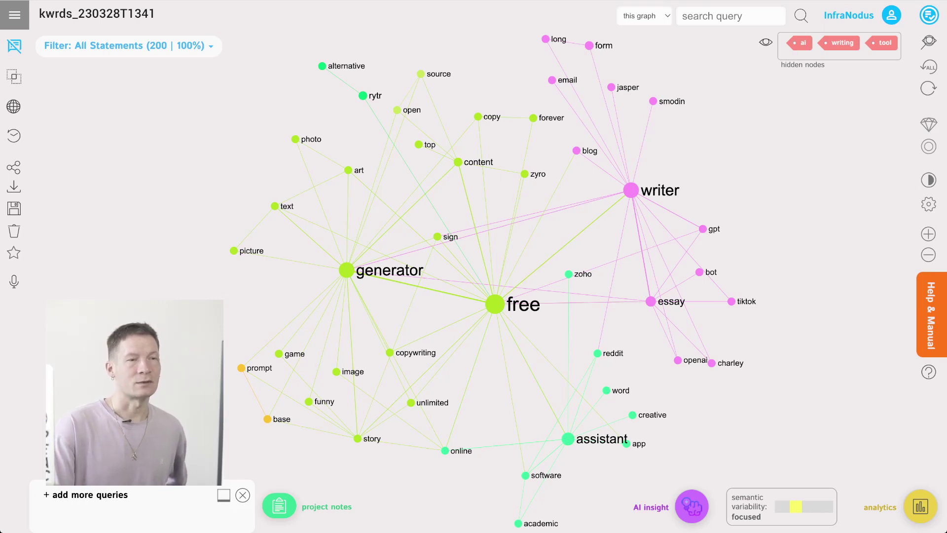
Step: Return the hidden tool node to the graph, highlight its connections and hide it again
{"action": "left_click", "coordinate": [881, 42]}
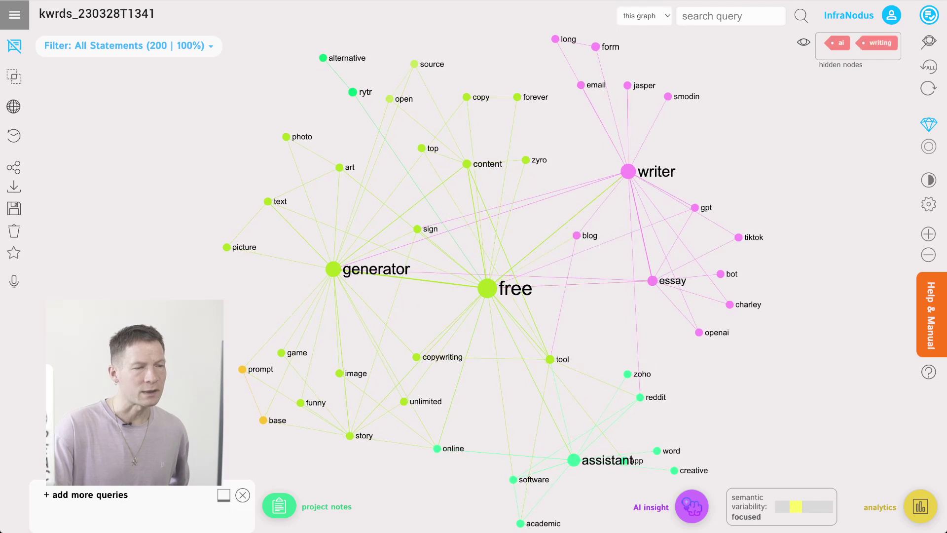
{"action": "left_click", "coordinate": [551, 361]}
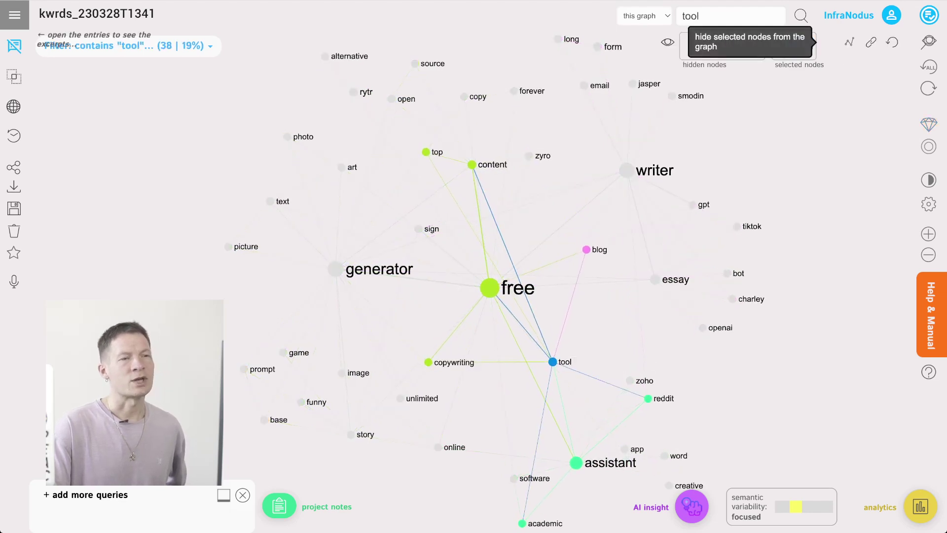
{"action": "left_click", "coordinate": [829, 42]}
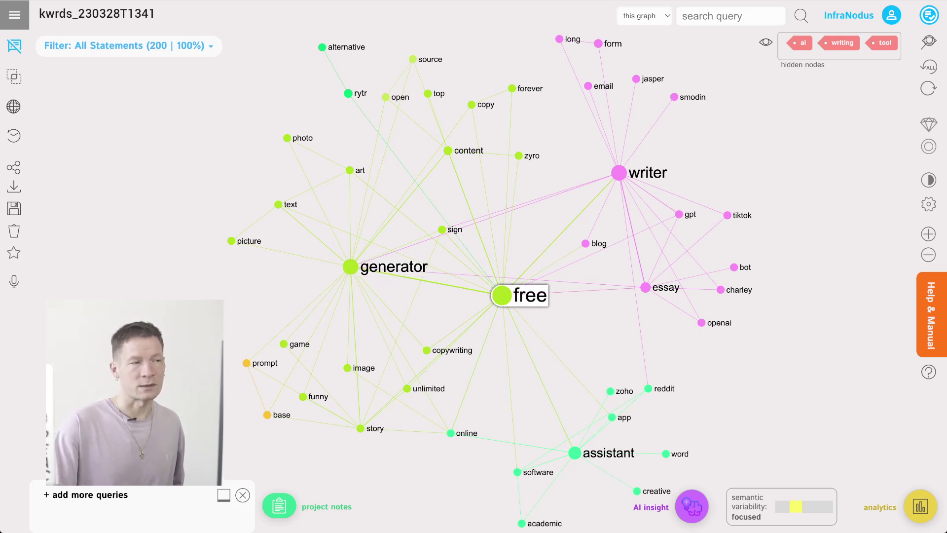
Step: Read the search queries containing free, and those combining free and generator, then clear the selection and close the excerpts
{"action": "left_click", "coordinate": [502, 295]}
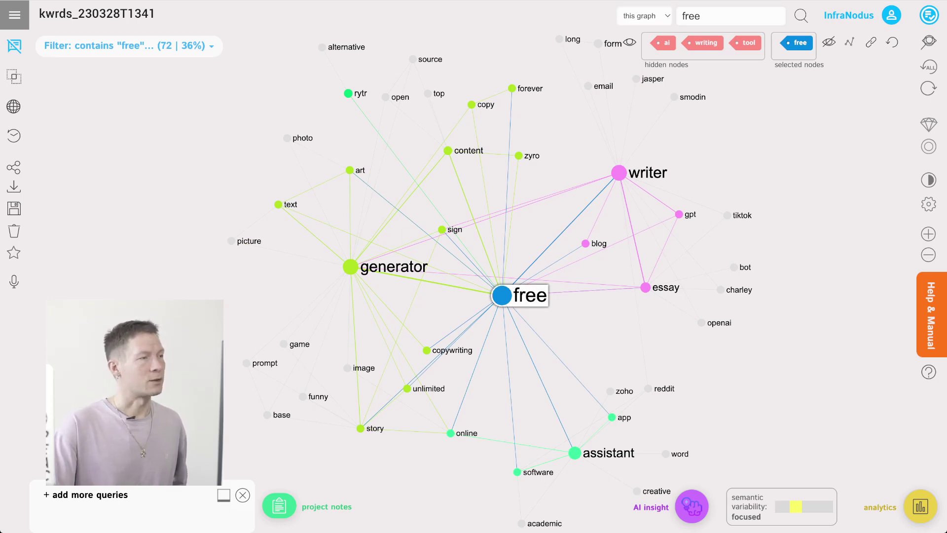
{"action": "left_click", "coordinate": [14, 46]}
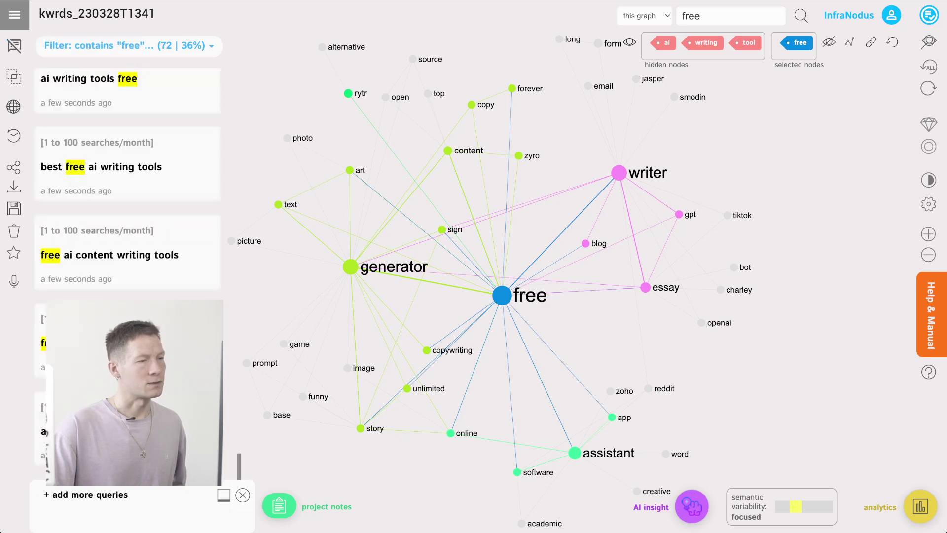
{"action": "left_click", "coordinate": [384, 267]}
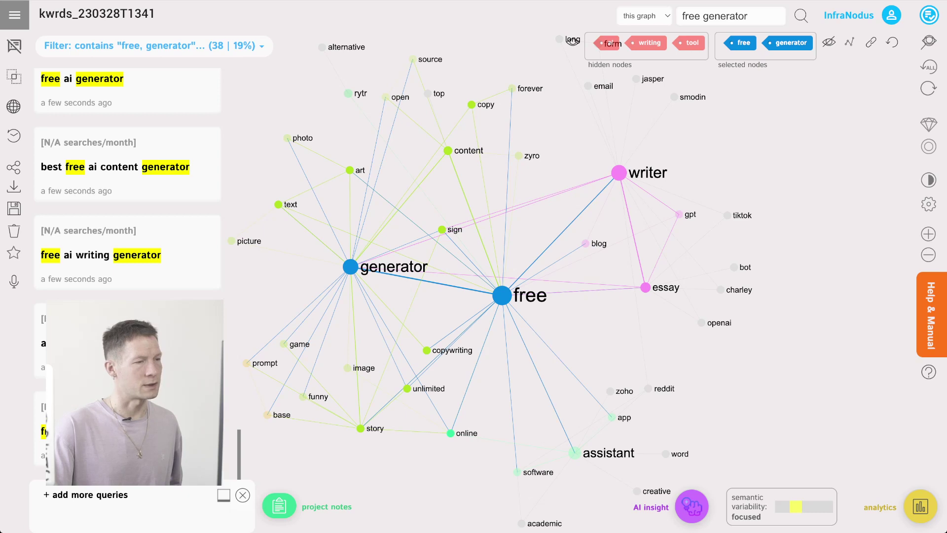
{"action": "left_click", "coordinate": [389, 266]}
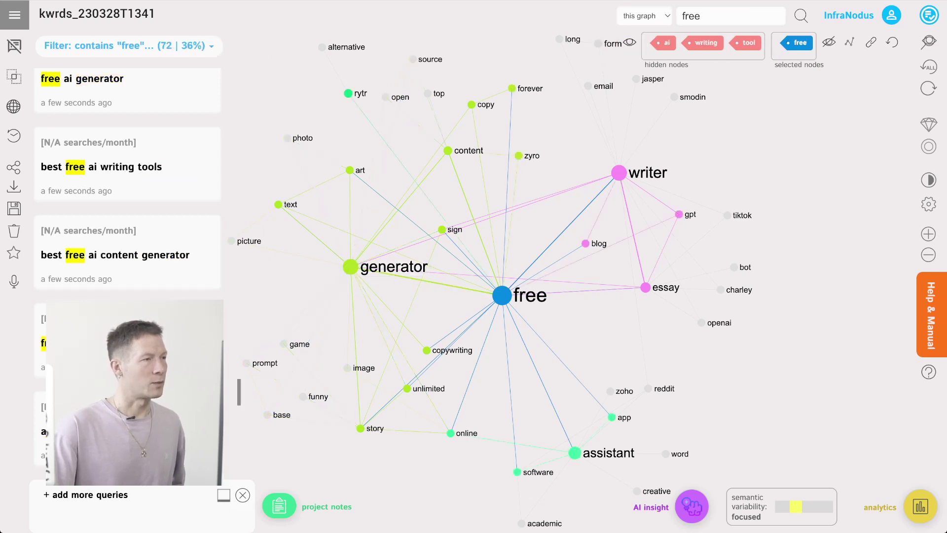
{"action": "left_click", "coordinate": [502, 295]}
{"action": "left_click", "coordinate": [13, 46]}
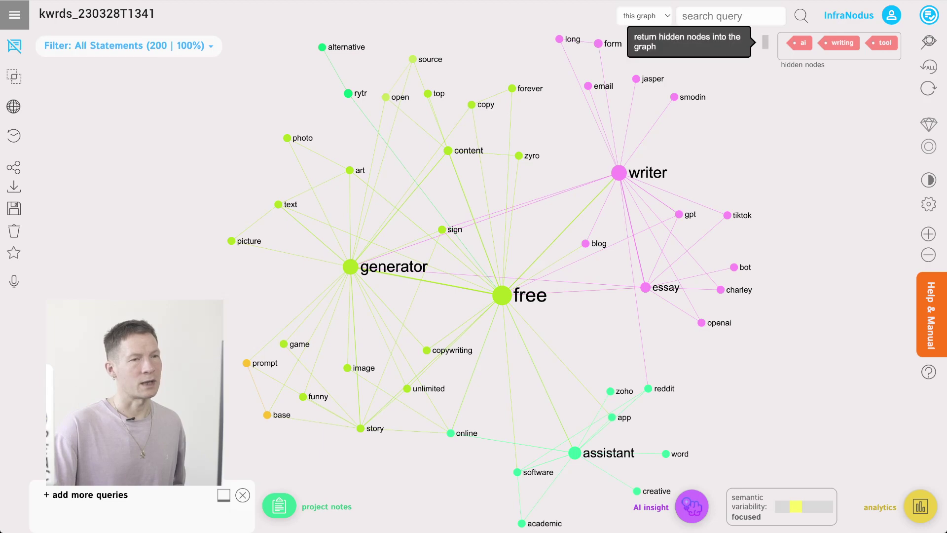
Step: Return all hidden nodes to the keyword graph and switch to the google_230328T1337 graph
{"action": "left_click", "coordinate": [765, 42]}
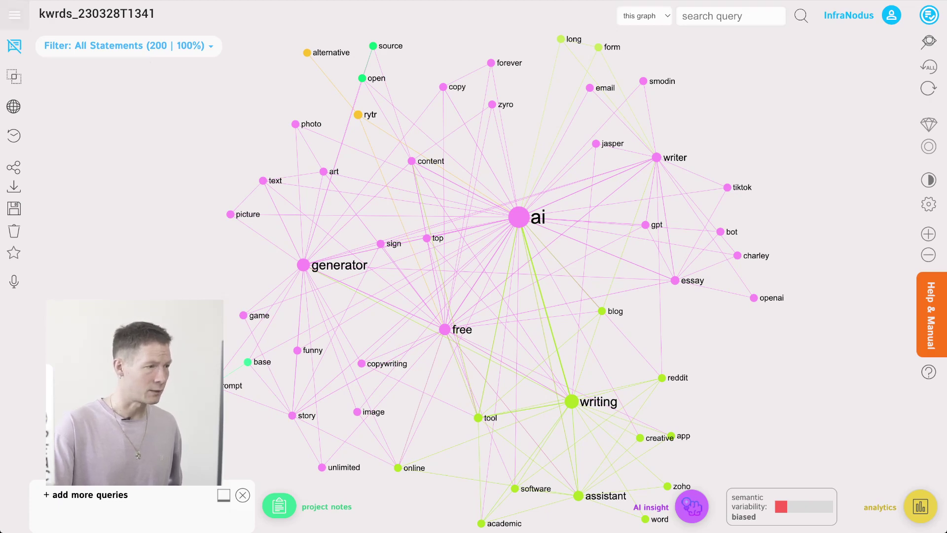
{"action": "left_click", "coordinate": [14, 14]}
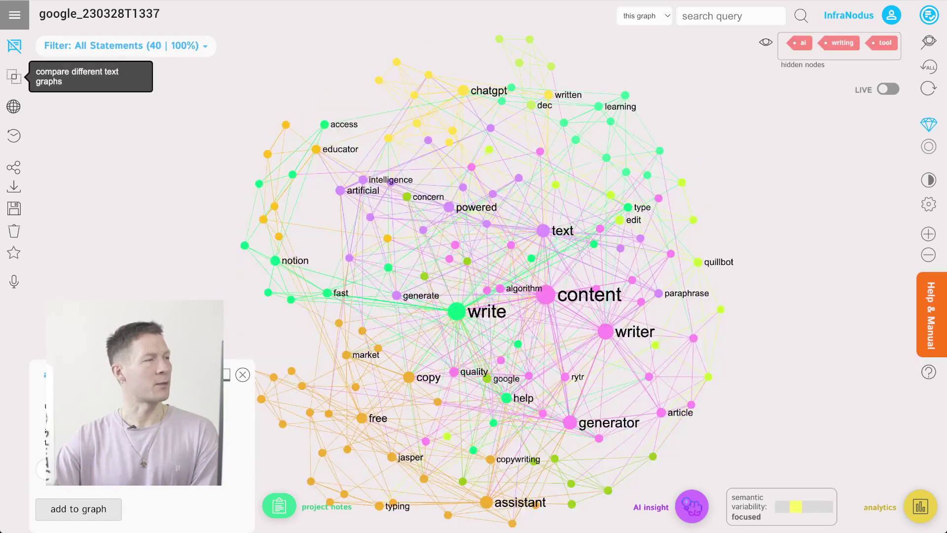
Step: Compare the google_230328T1337 graph with kwrds_230328T1341 and visualise their difference
{"action": "left_click", "coordinate": [14, 76]}
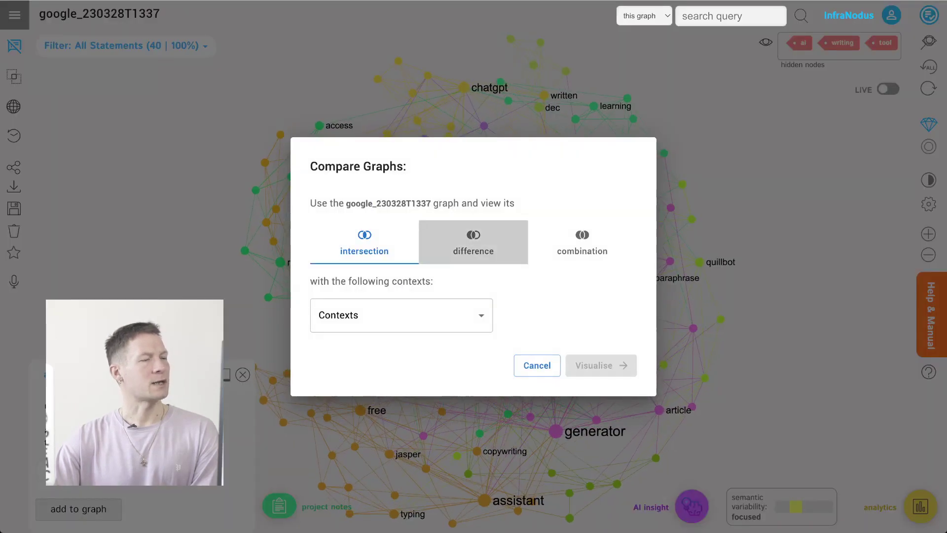
{"action": "left_click", "coordinate": [473, 241]}
{"action": "left_click", "coordinate": [401, 314]}
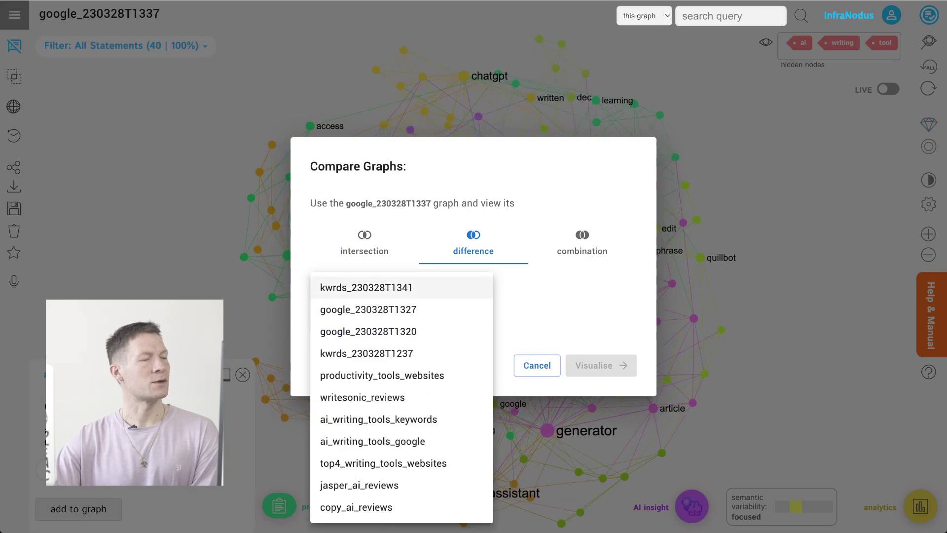
{"action": "left_click", "coordinate": [366, 287]}
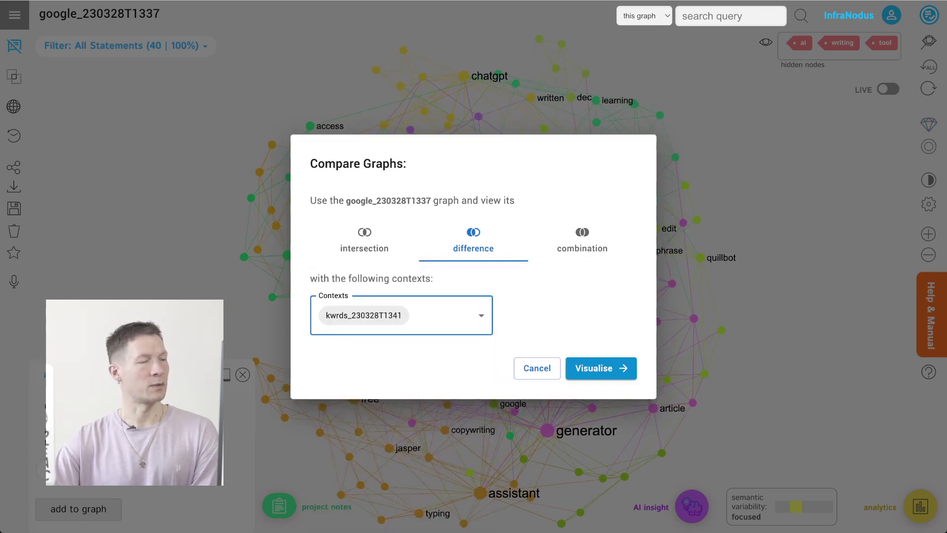
{"action": "left_click", "coordinate": [601, 368]}
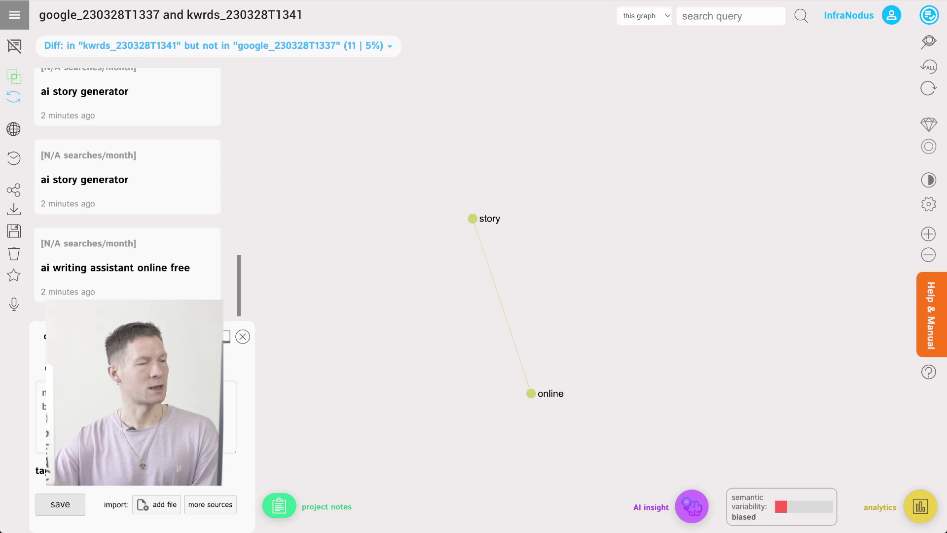
Step: Select the story node in the difference graph and read through the search queries that mention it
{"action": "left_click", "coordinate": [472, 219]}
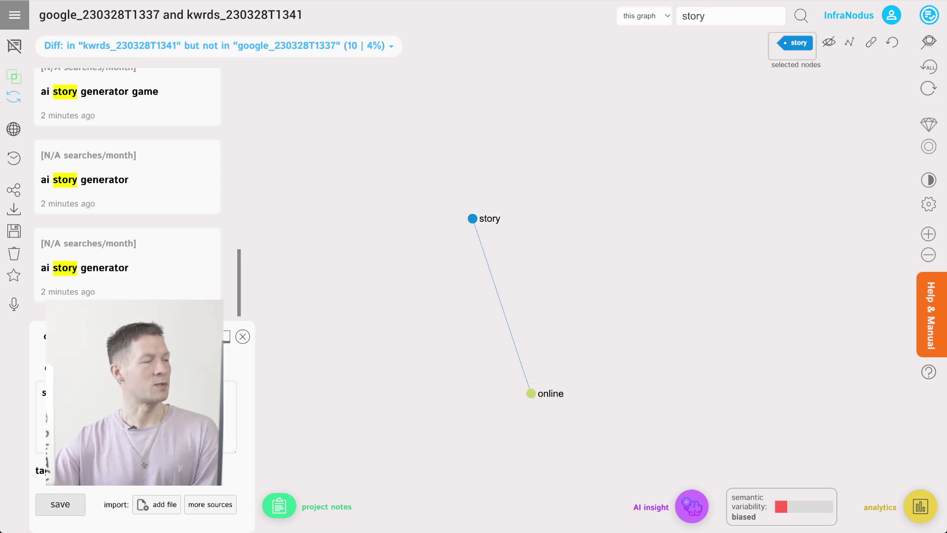
{"action": "scroll", "coordinate": [127, 188], "scroll_direction": "up", "scroll_amount": 5}
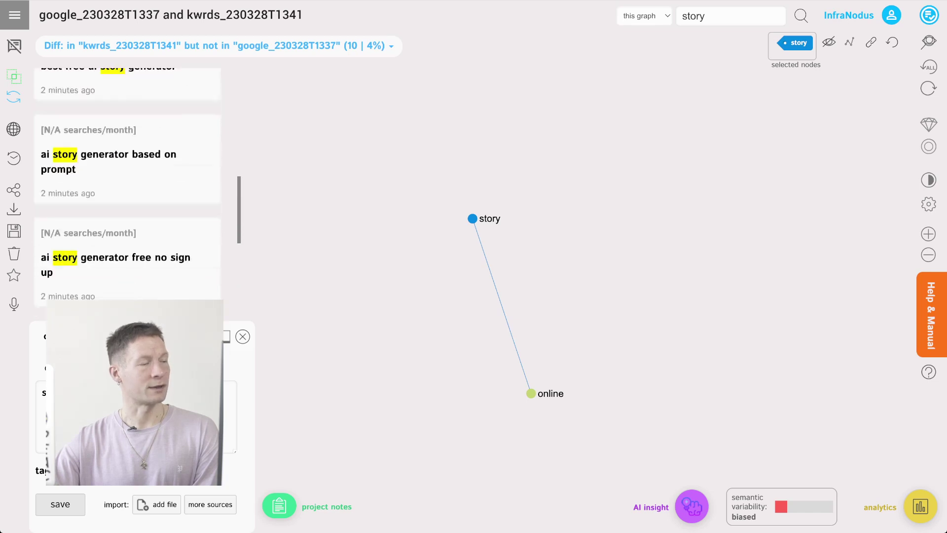
{"action": "scroll", "coordinate": [127, 188], "scroll_direction": "down", "scroll_amount": 5}
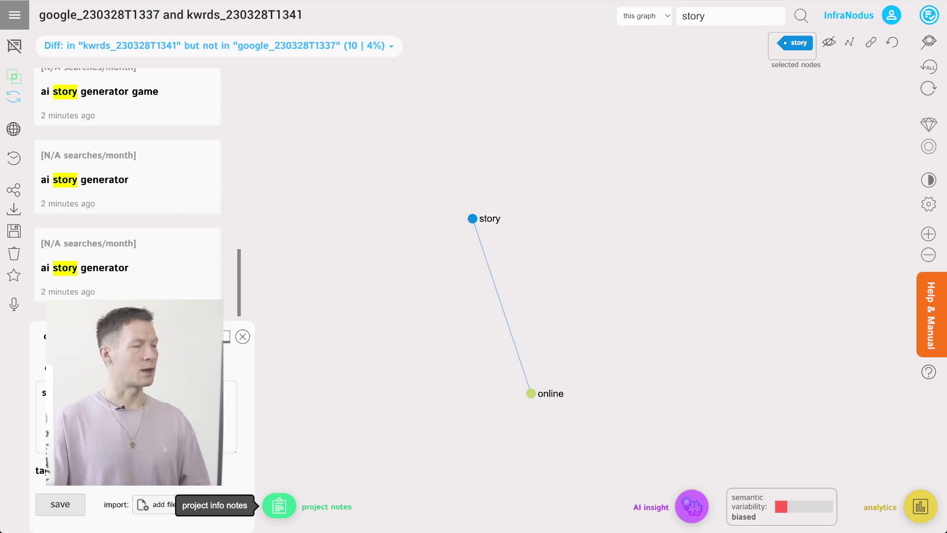
{"action": "left_click", "coordinate": [279, 505]}
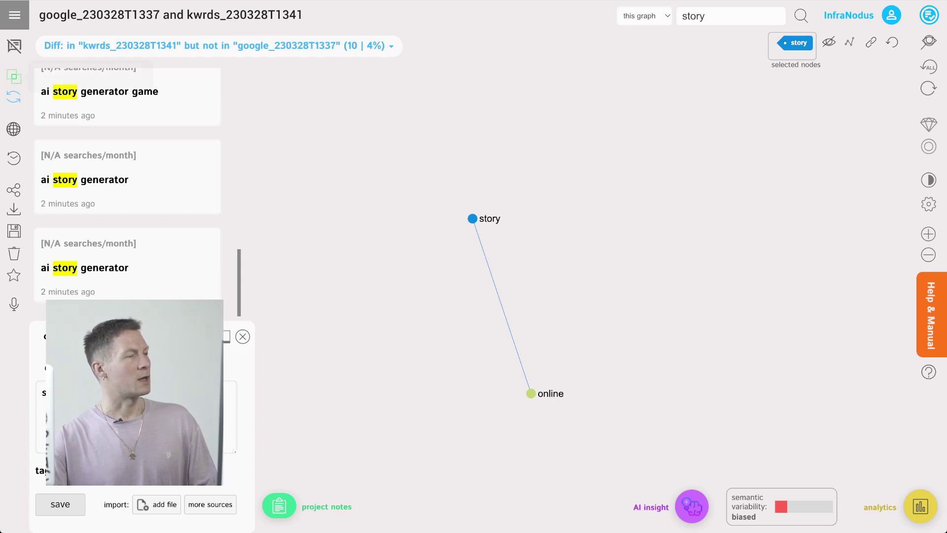
Step: Open the private graph top4_writing_tools_websites and close its add/import form
{"action": "left_click", "coordinate": [14, 15]}
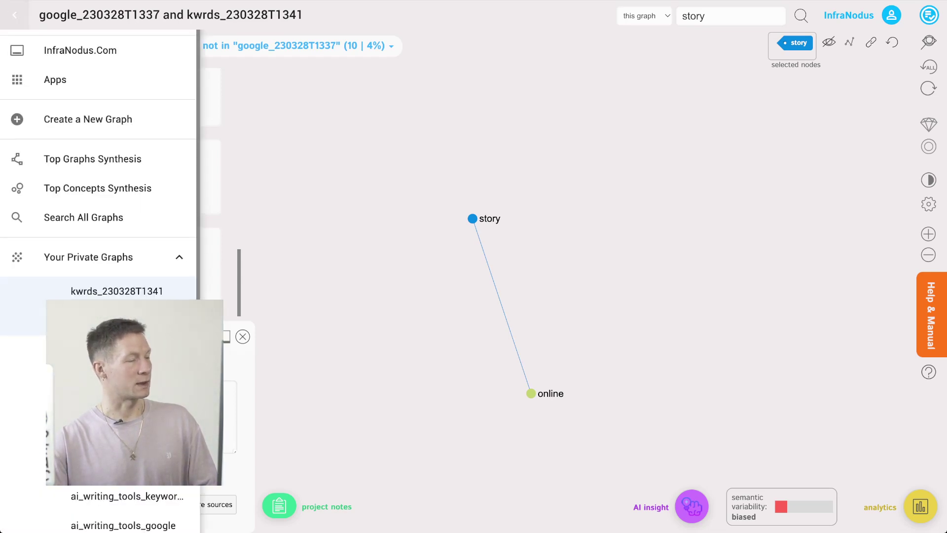
{"action": "scroll", "coordinate": [98, 281], "scroll_direction": "down", "scroll_amount": 2}
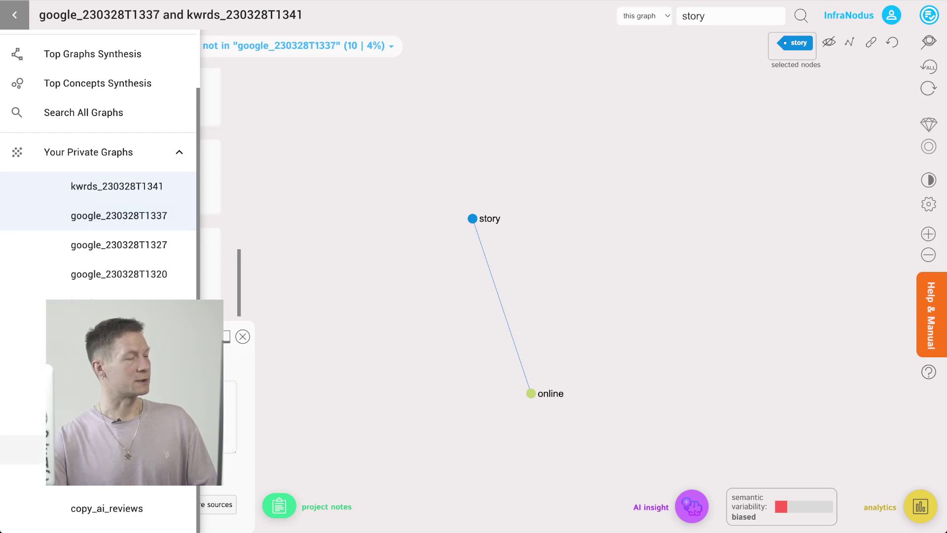
{"action": "left_click", "coordinate": [99, 450]}
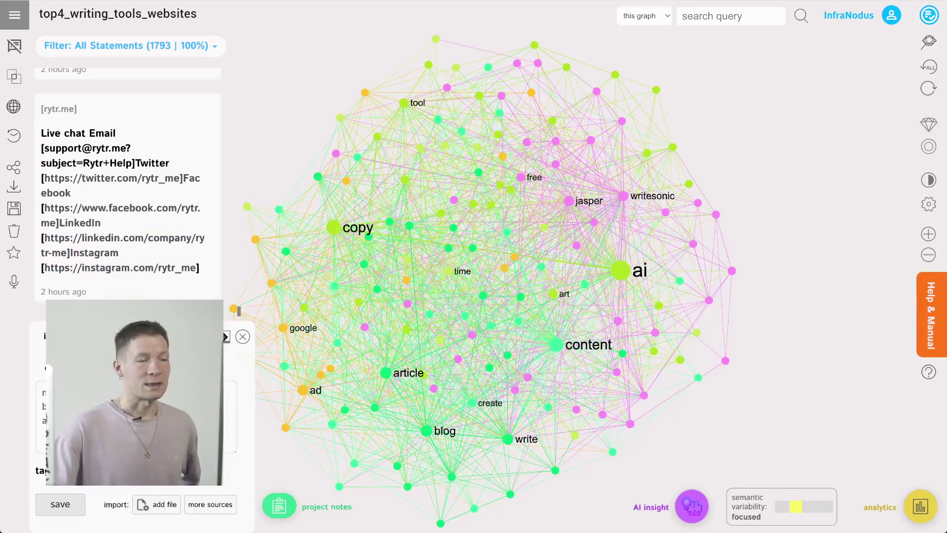
{"action": "key", "text": "Escape"}
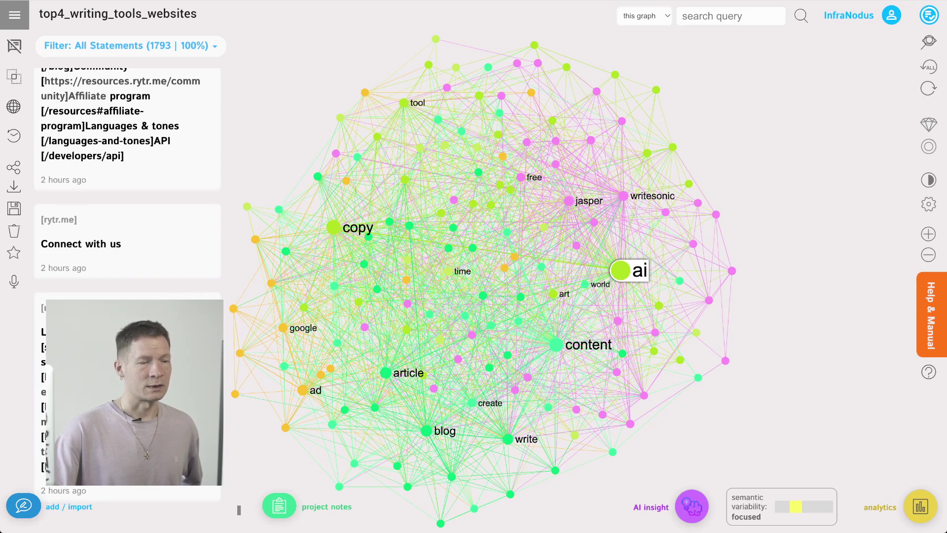
Step: Select the ai and copy nodes and hide them from the graph
{"action": "left_click", "coordinate": [621, 270]}
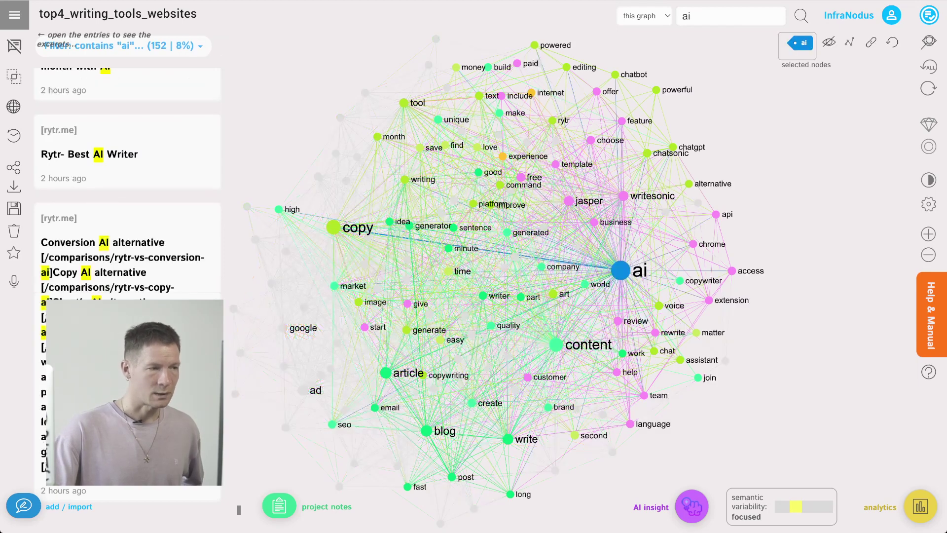
{"action": "left_click", "coordinate": [333, 227]}
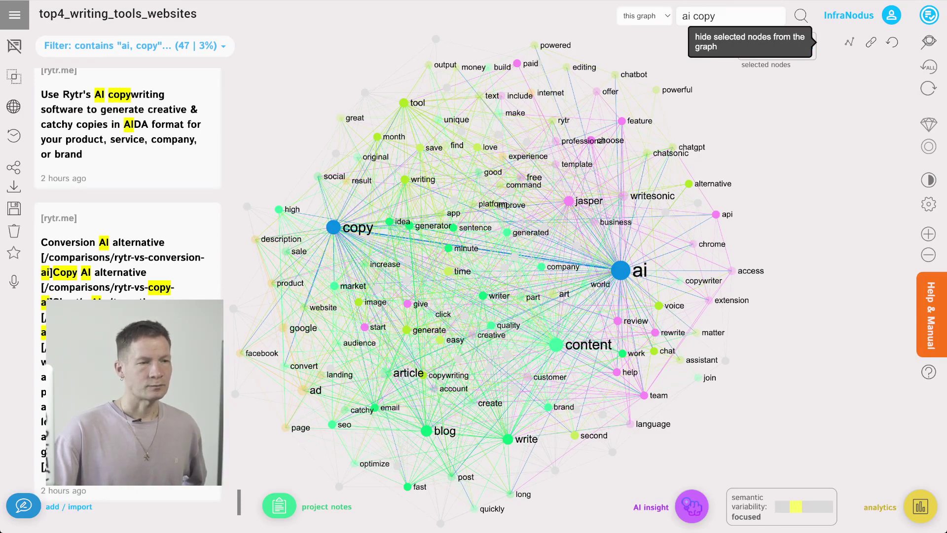
{"action": "left_click", "coordinate": [829, 42]}
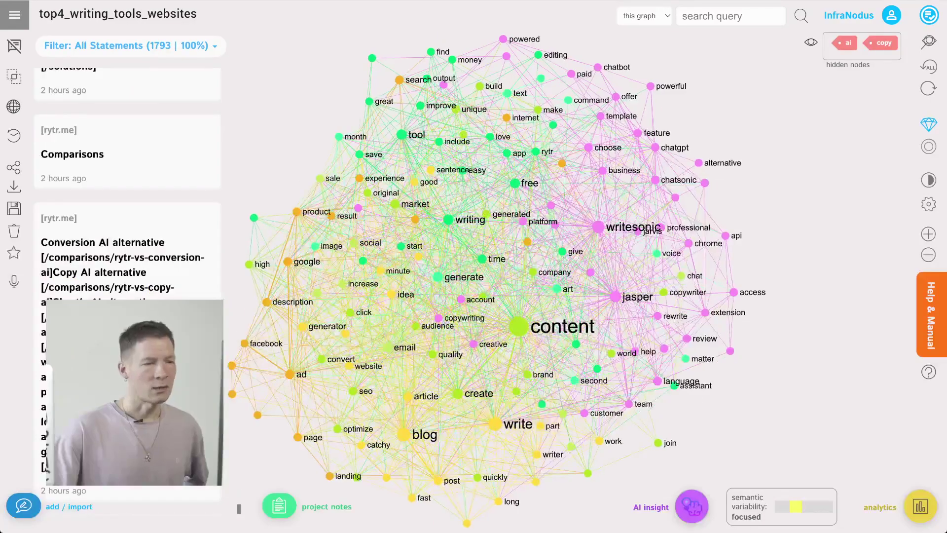
Step: Select the content, jasper and writesonic nodes and hide them from the graph
{"action": "left_click", "coordinate": [518, 325]}
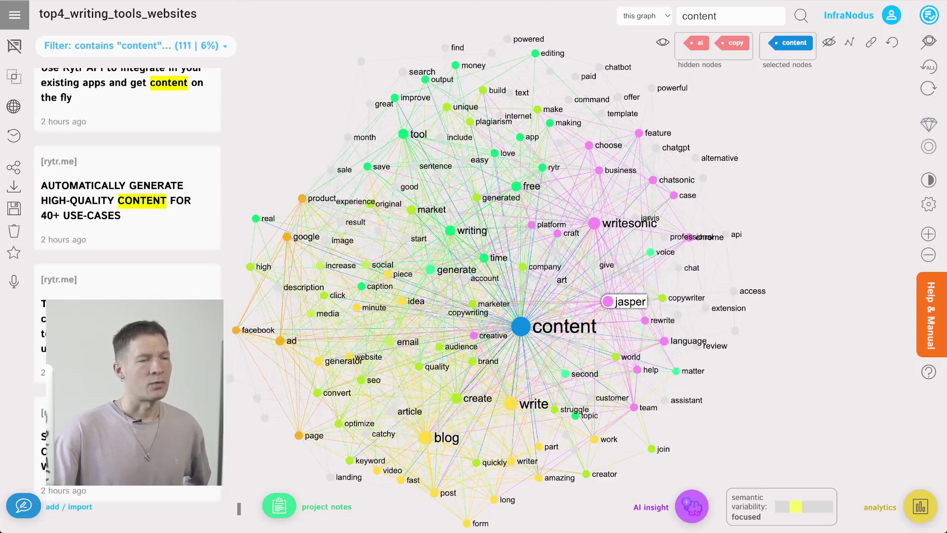
{"action": "left_click", "coordinate": [609, 302]}
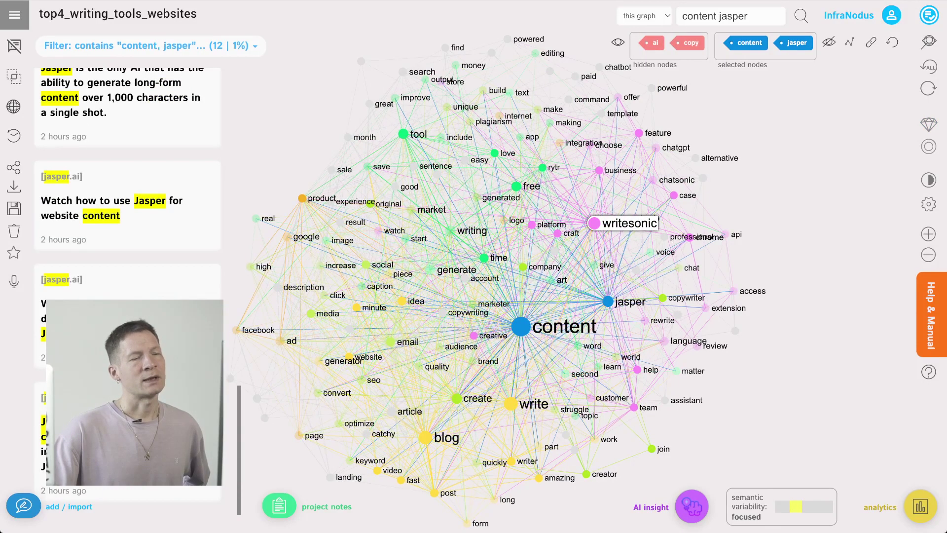
{"action": "left_click", "coordinate": [594, 223]}
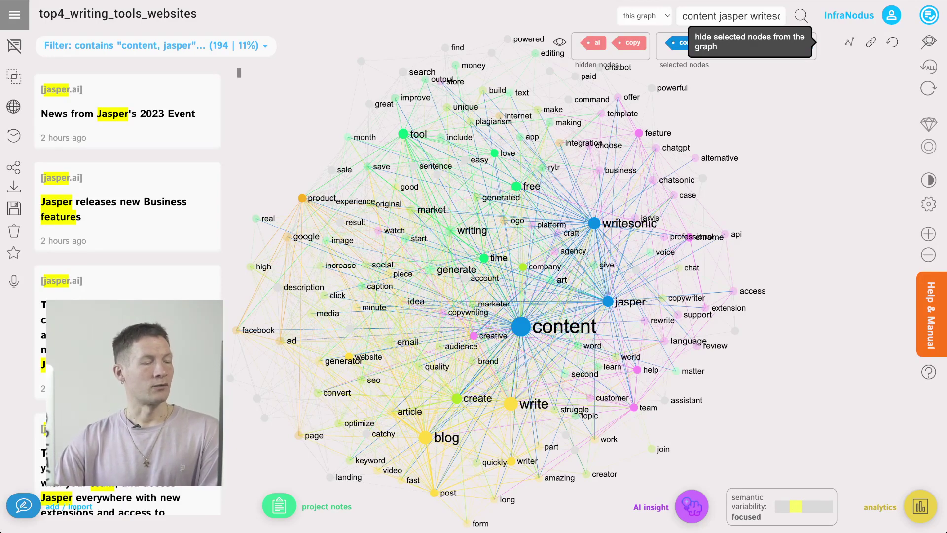
{"action": "left_click", "coordinate": [823, 42]}
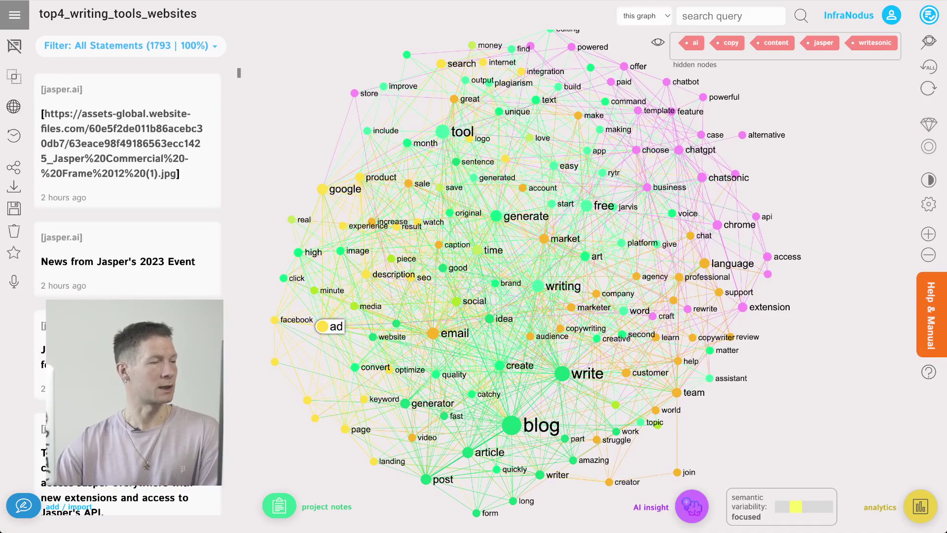
Step: Select the ad and google nodes, read the website statements that mention both, and clear the selection
{"action": "left_click", "coordinate": [326, 326]}
{"action": "left_click", "coordinate": [335, 189]}
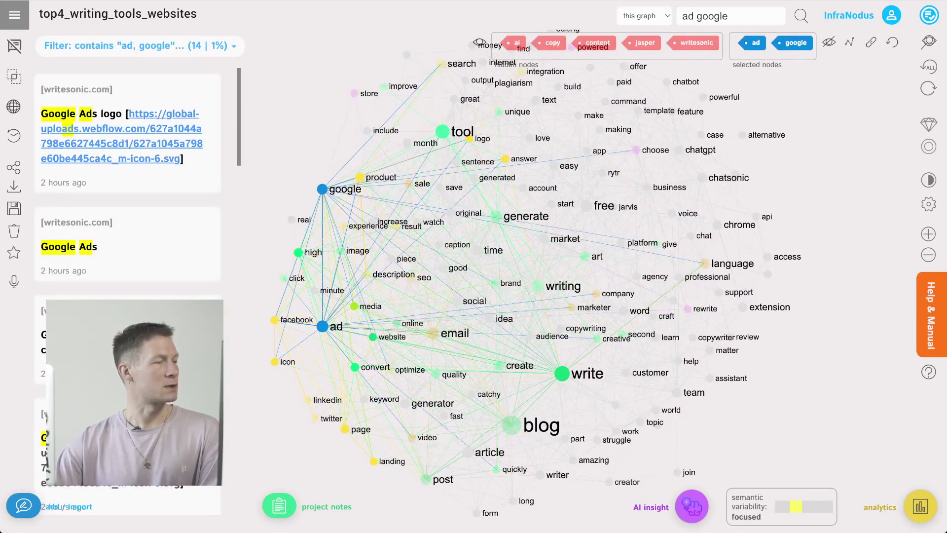
{"action": "scroll", "coordinate": [127, 182], "scroll_direction": "down", "scroll_amount": 7}
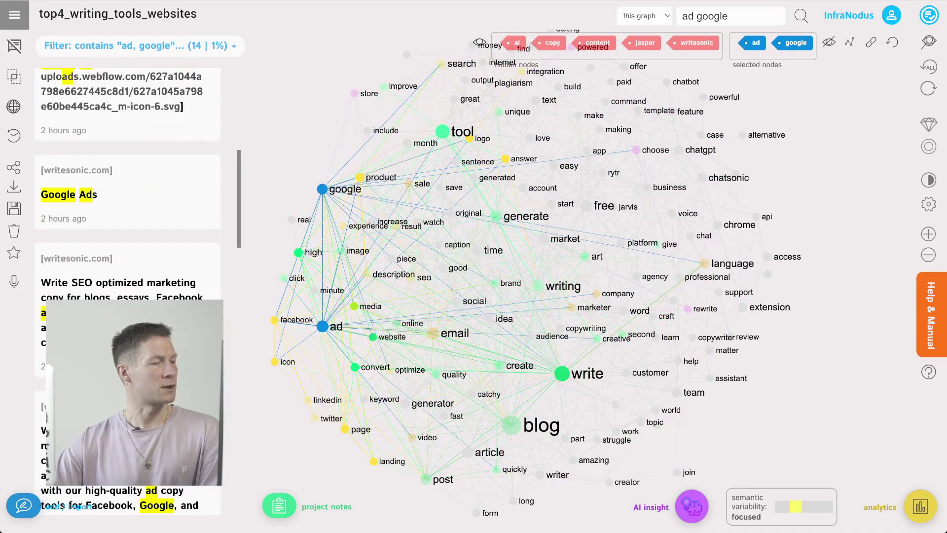
{"action": "left_click", "coordinate": [325, 326]}
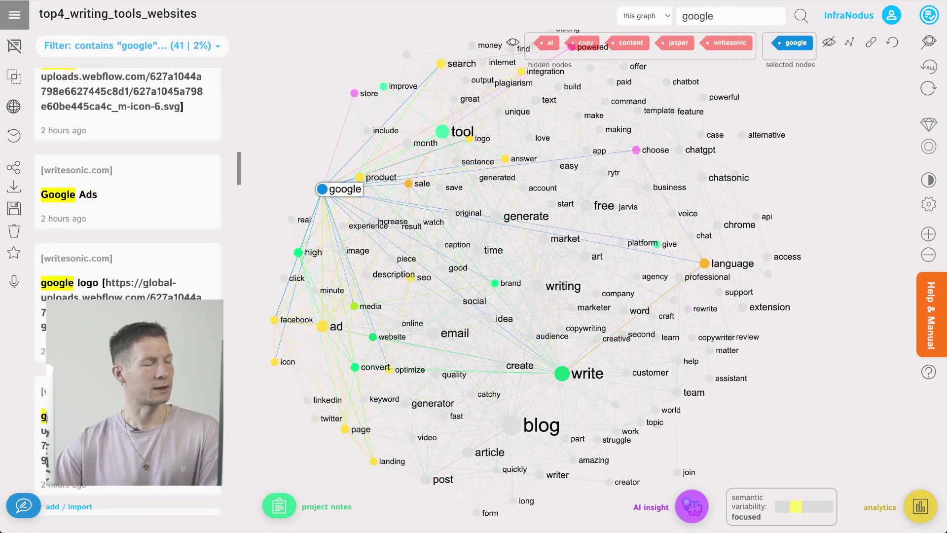
{"action": "left_click", "coordinate": [323, 189]}
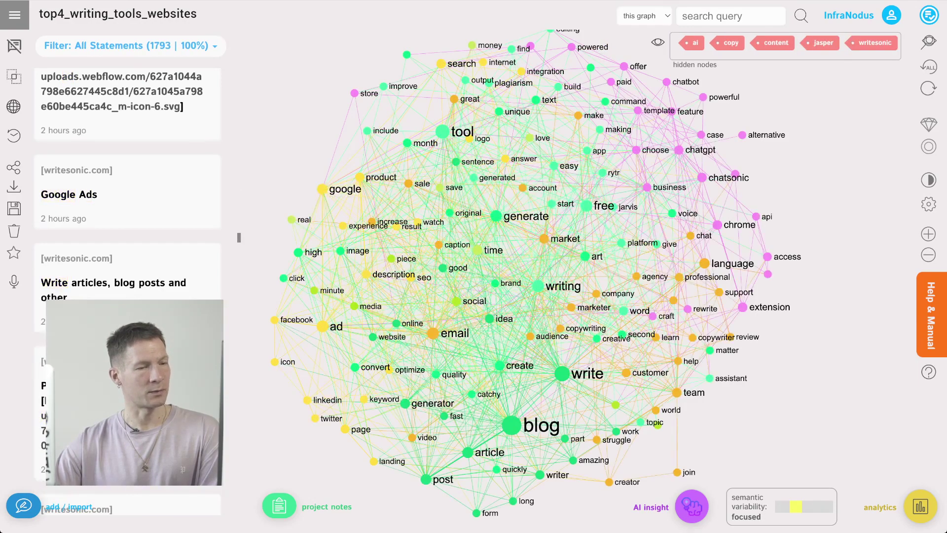
Step: Open the graph analytics and show the high-level names of the main topical clusters
{"action": "left_click_drag", "start_coordinate": [651, 283], "coordinate": [597, 299]}
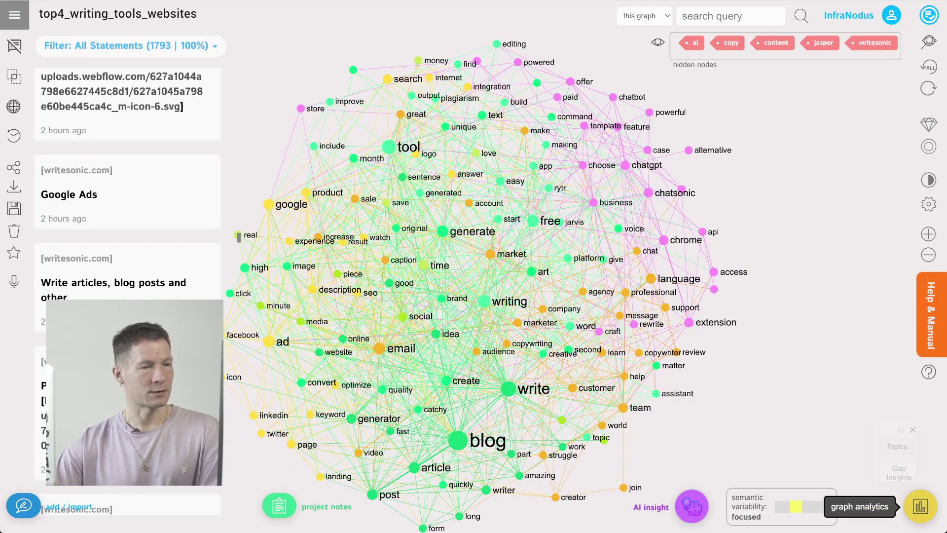
{"action": "left_click", "coordinate": [920, 506]}
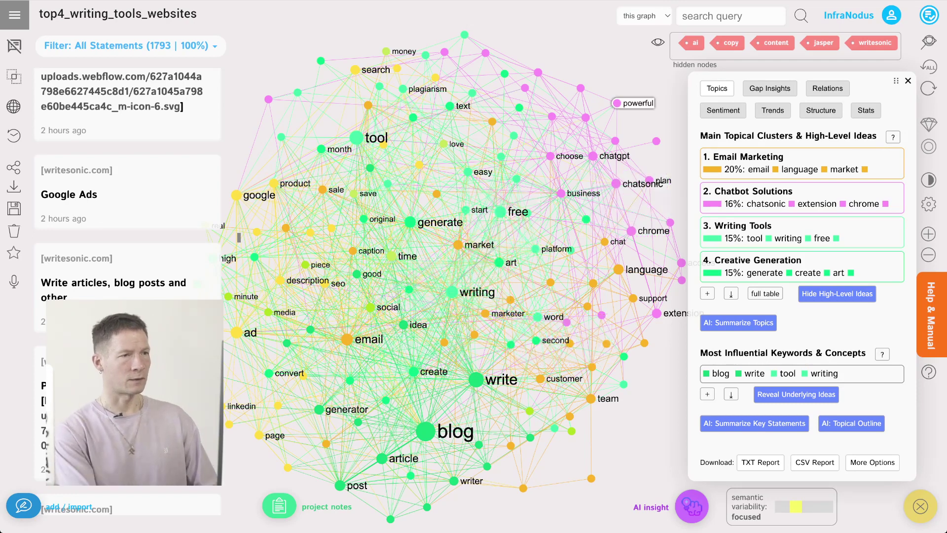
Step: Search the graph for "research" and "sci", and clear the search query
{"action": "type", "text": "rese"}
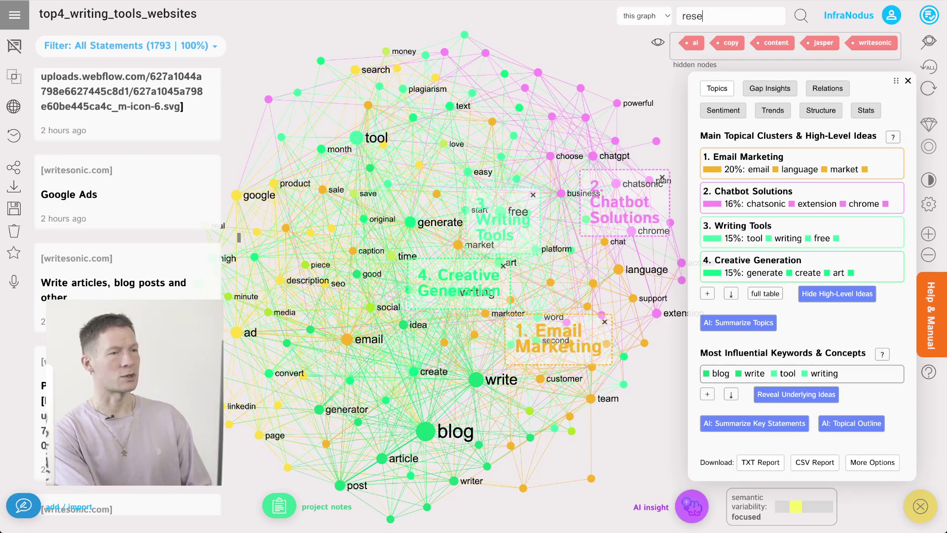
{"action": "type", "text": "arch"}
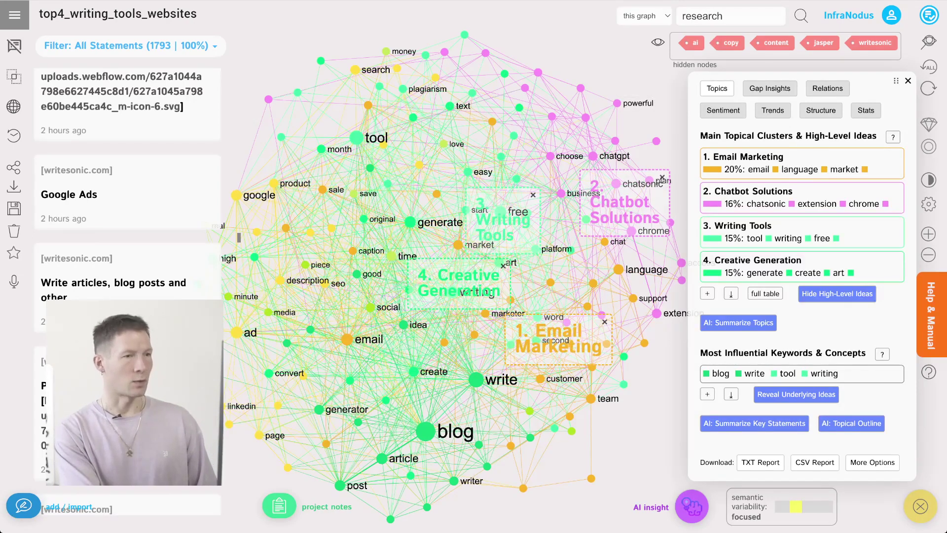
{"action": "key", "text": "ctrl+a"}
{"action": "type", "text": "sci"}
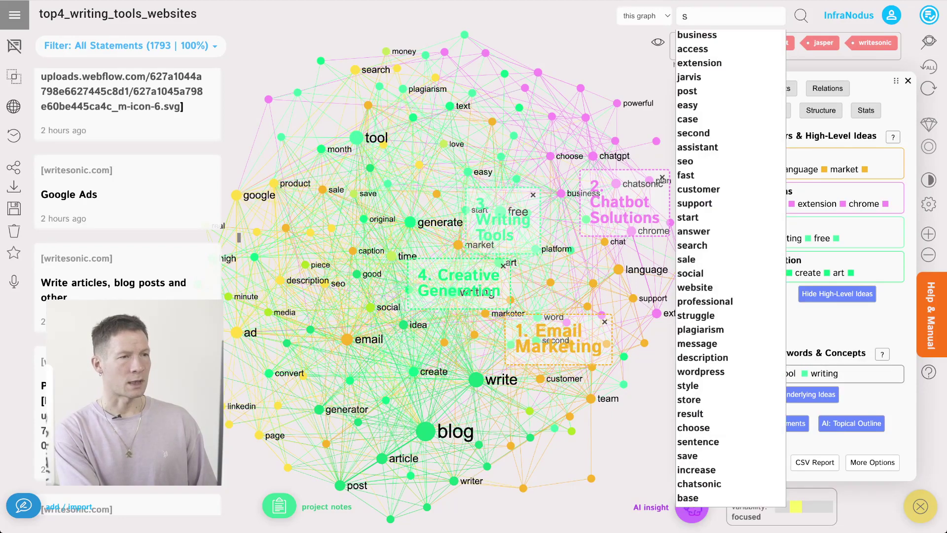
{"action": "key", "text": "BackSpace"}
{"action": "key", "text": "BackSpace"}
{"action": "key", "text": "BackSpace"}
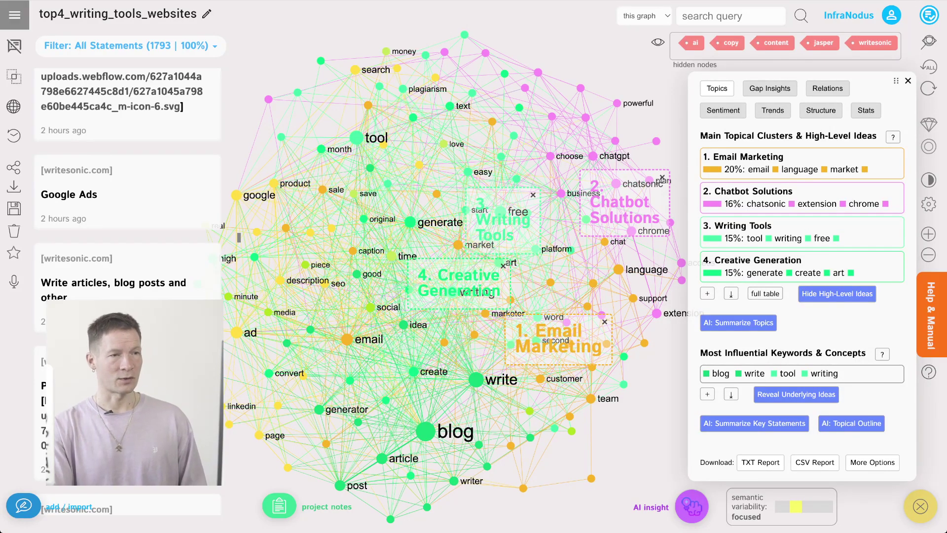
Step: Highlight the structural gap between Creative Generation and Writing Tools and generate an AI insight question to bridge it
{"action": "left_click", "coordinate": [769, 88]}
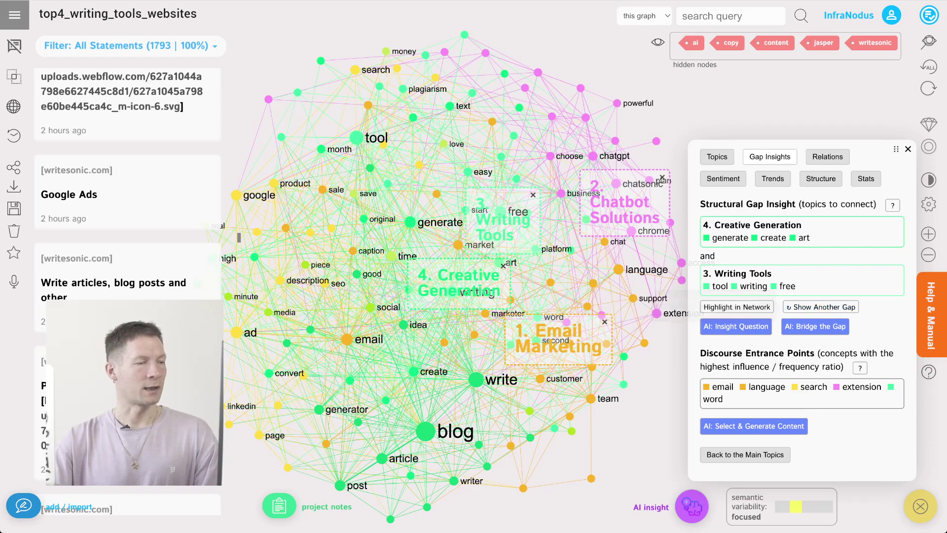
{"action": "left_click", "coordinate": [736, 307]}
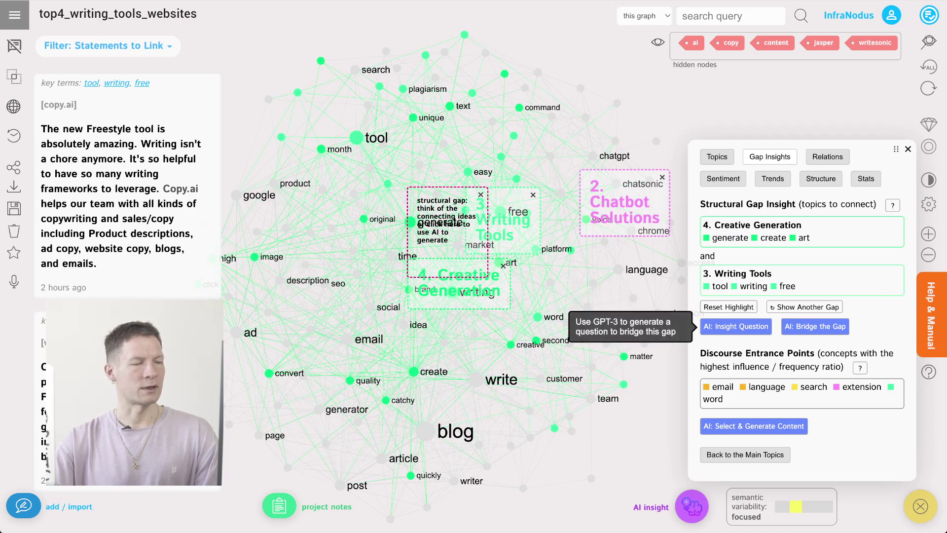
{"action": "left_click", "coordinate": [736, 326]}
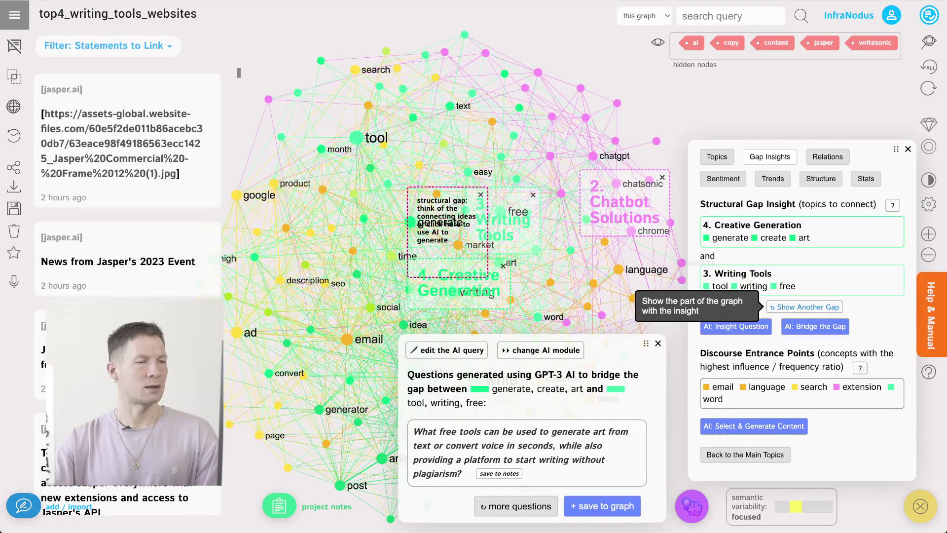
Step: Go through the further structural gaps up to Chatbot Solutions and Email Marketing, closing the AI question window
{"action": "left_click", "coordinate": [804, 307]}
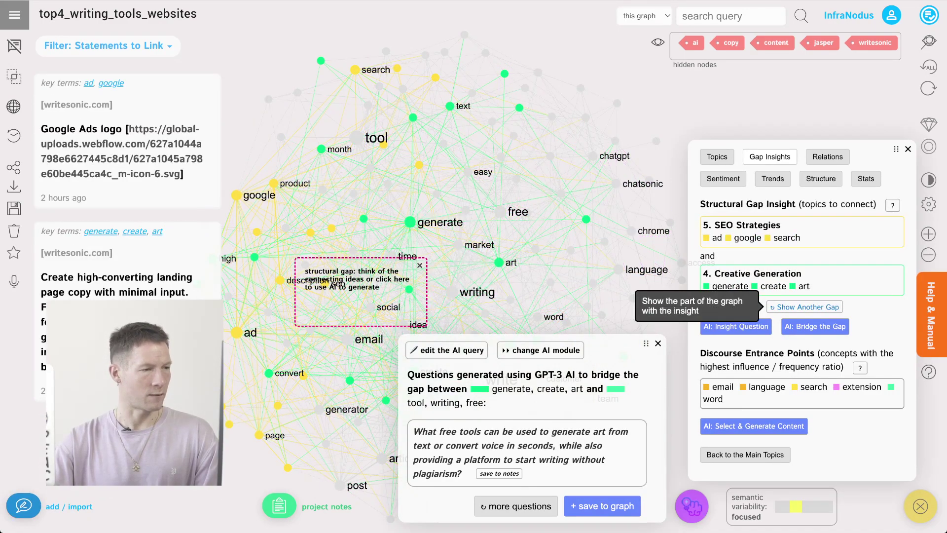
{"action": "left_click", "coordinate": [772, 307]}
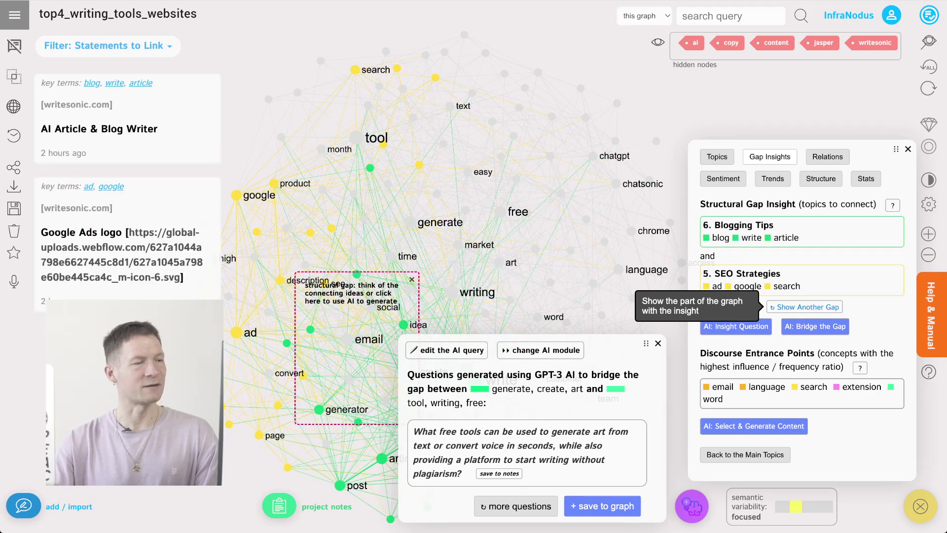
{"action": "left_click", "coordinate": [773, 307]}
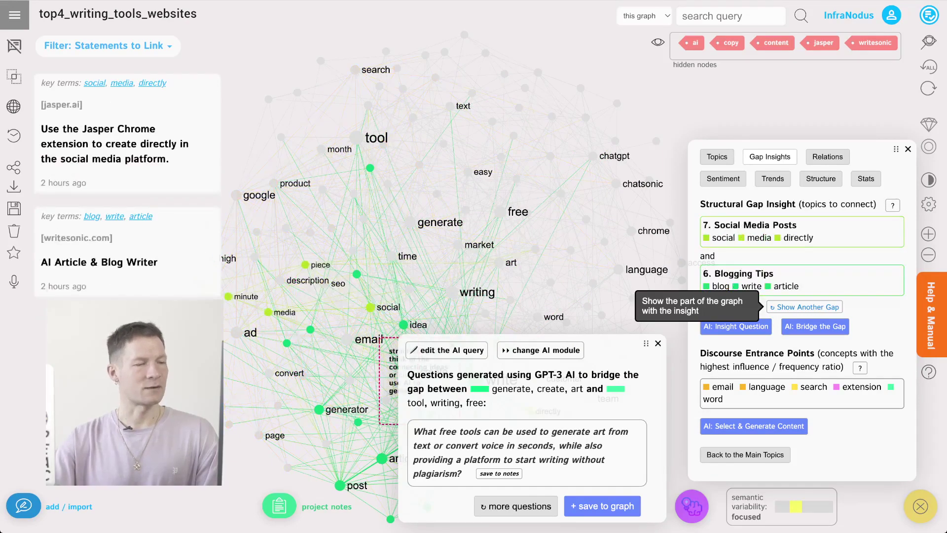
{"action": "left_click", "coordinate": [729, 307]}
{"action": "left_click", "coordinate": [657, 343]}
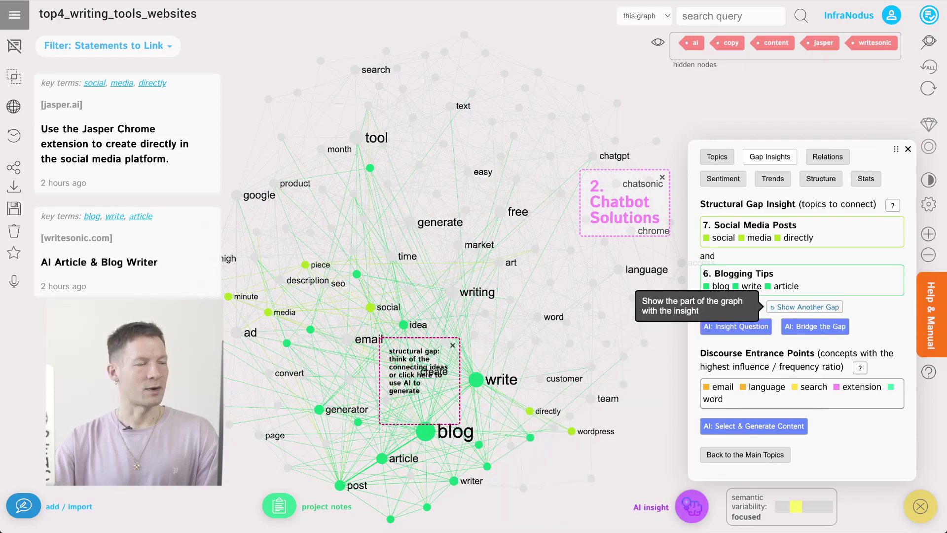
{"action": "left_click", "coordinate": [804, 307]}
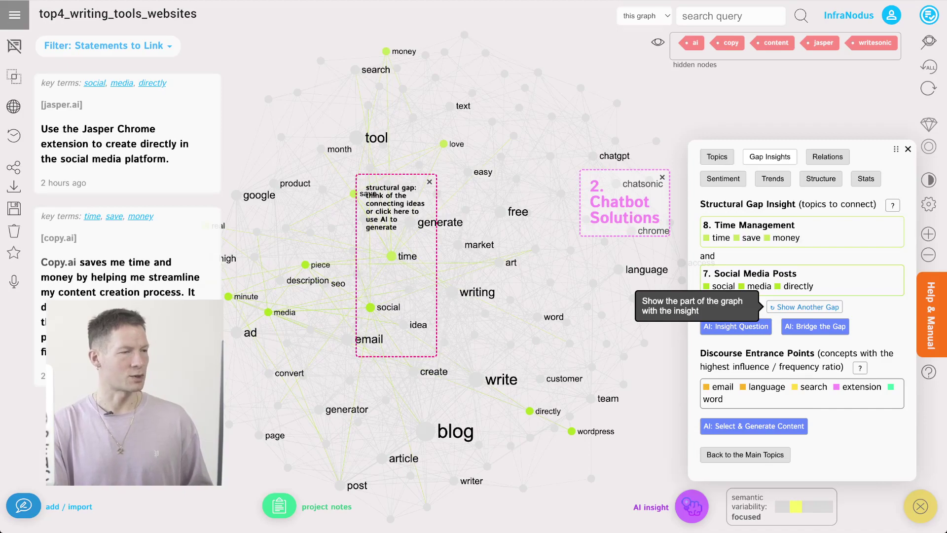
{"action": "left_click", "coordinate": [728, 307]}
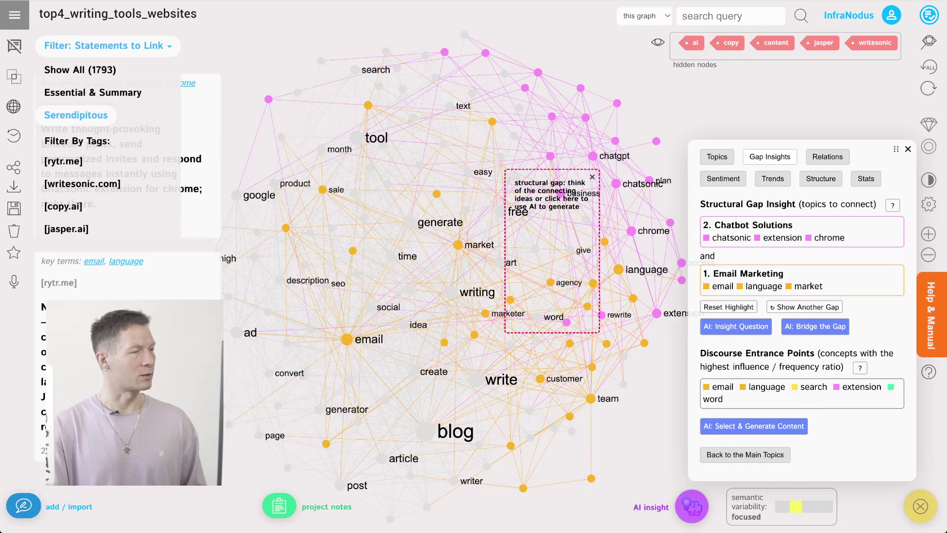
Step: Open the private graph copy_ai_reviews
{"action": "left_click", "coordinate": [14, 14]}
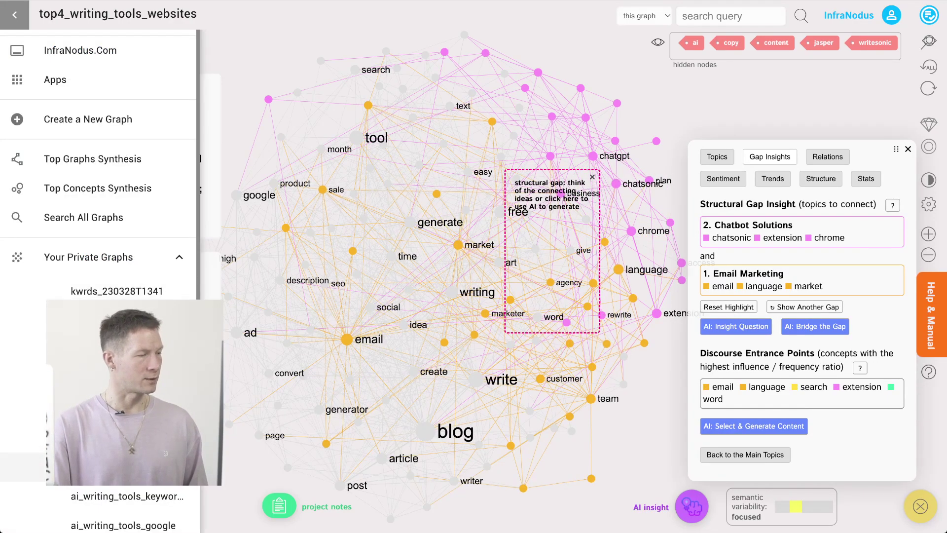
{"action": "scroll", "coordinate": [99, 291], "scroll_direction": "down", "scroll_amount": 2}
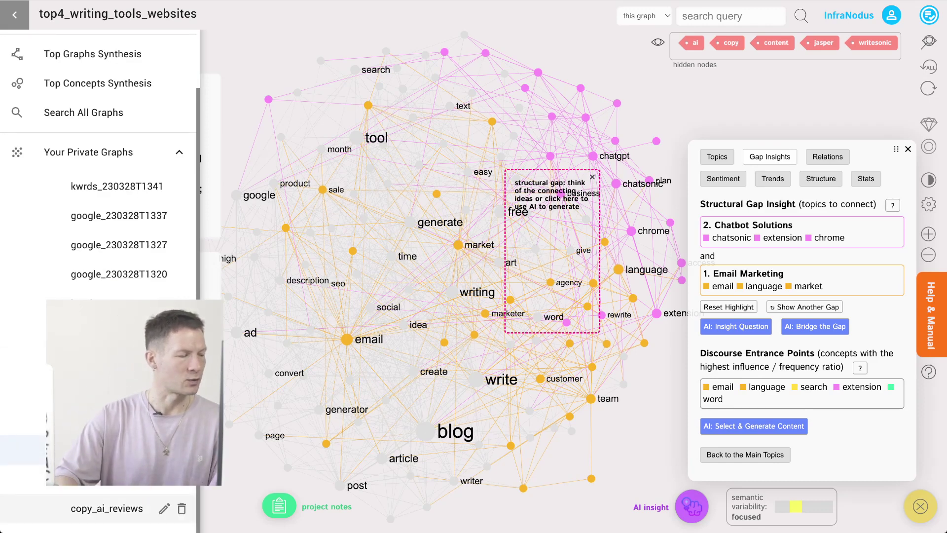
{"action": "left_click", "coordinate": [106, 508]}
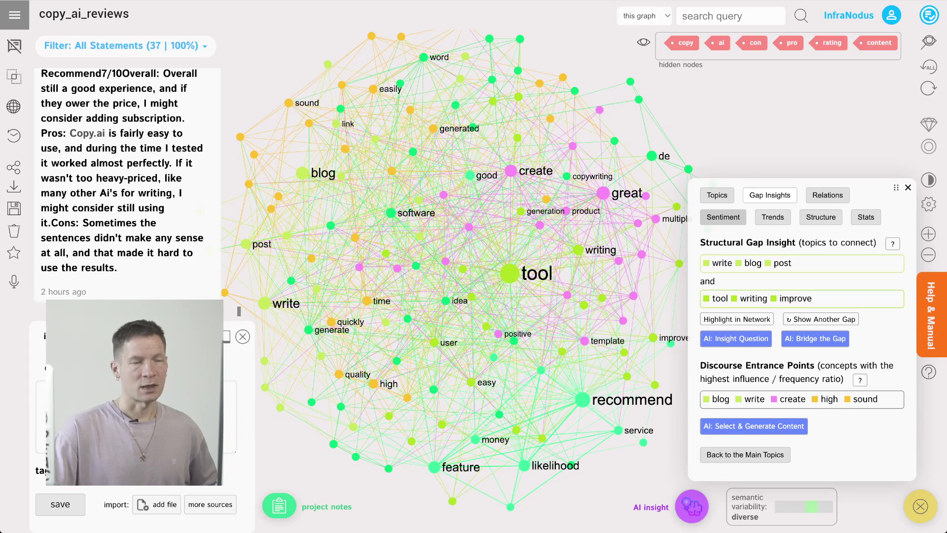
Step: Run the BERT sentiment analysis on the reviews and filter the graph to the negative statements
{"action": "left_click", "coordinate": [723, 217]}
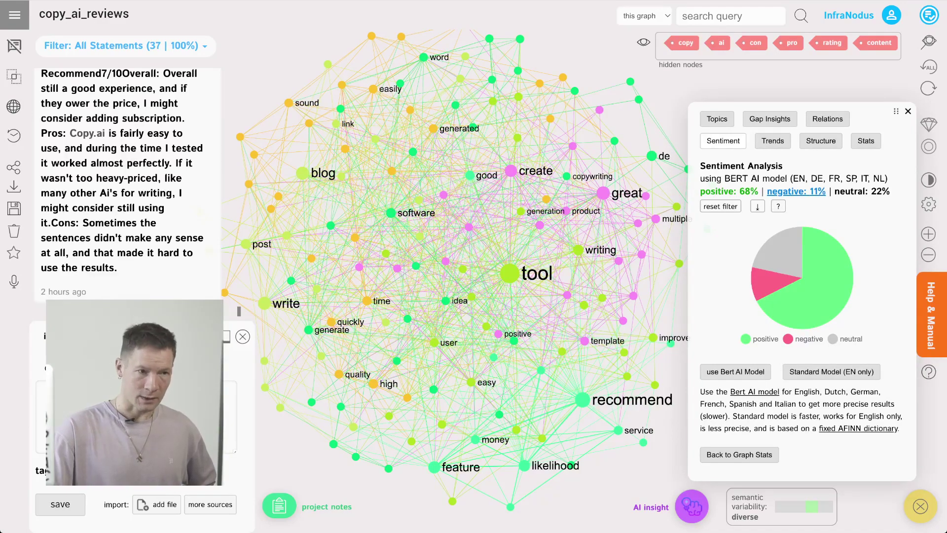
{"action": "left_click", "coordinate": [796, 192]}
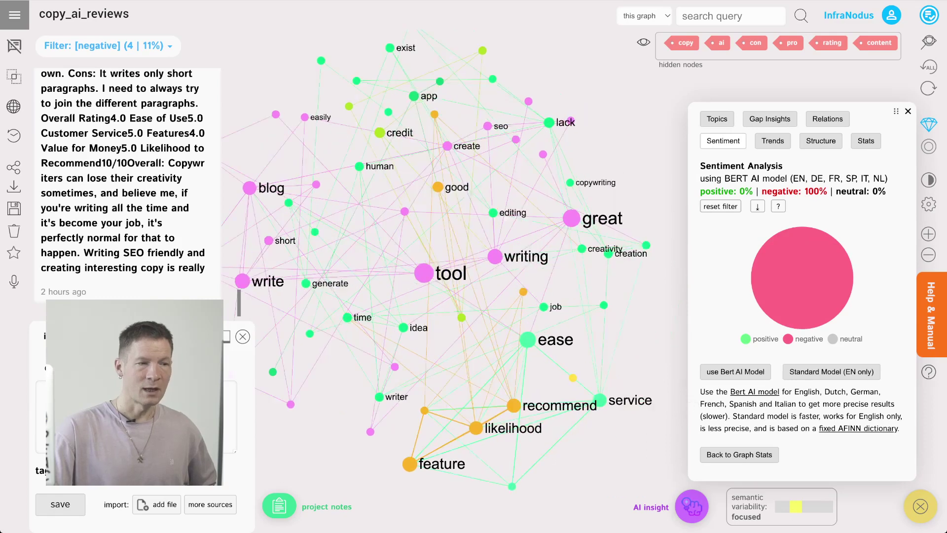
Step: Generate AI high-level names for the negative reviews' topical clusters and hide the statements
{"action": "left_click", "coordinate": [716, 119]}
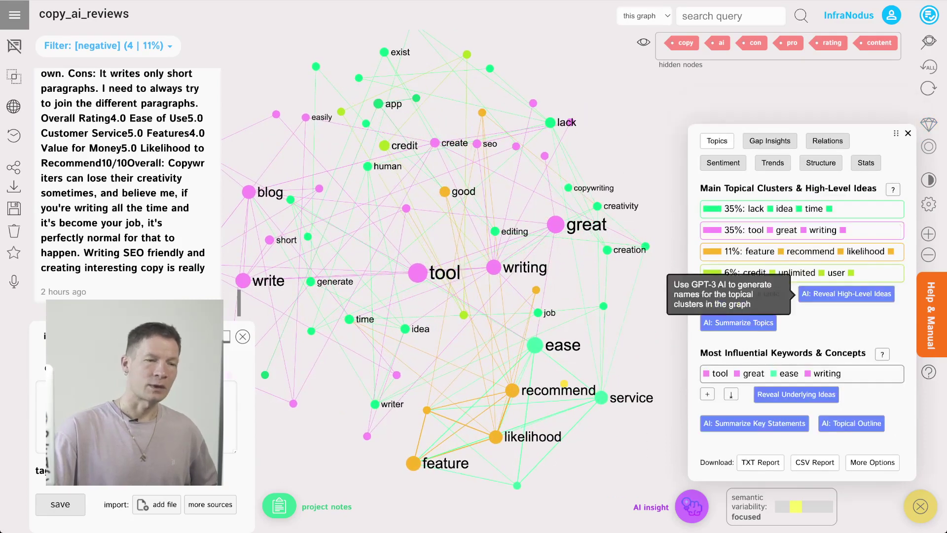
{"action": "left_click", "coordinate": [844, 293]}
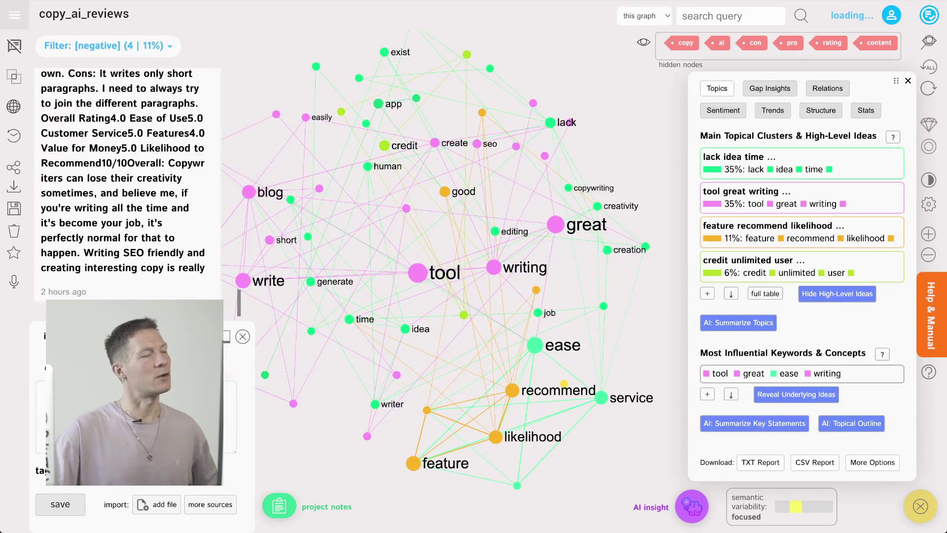
{"action": "left_click", "coordinate": [14, 46]}
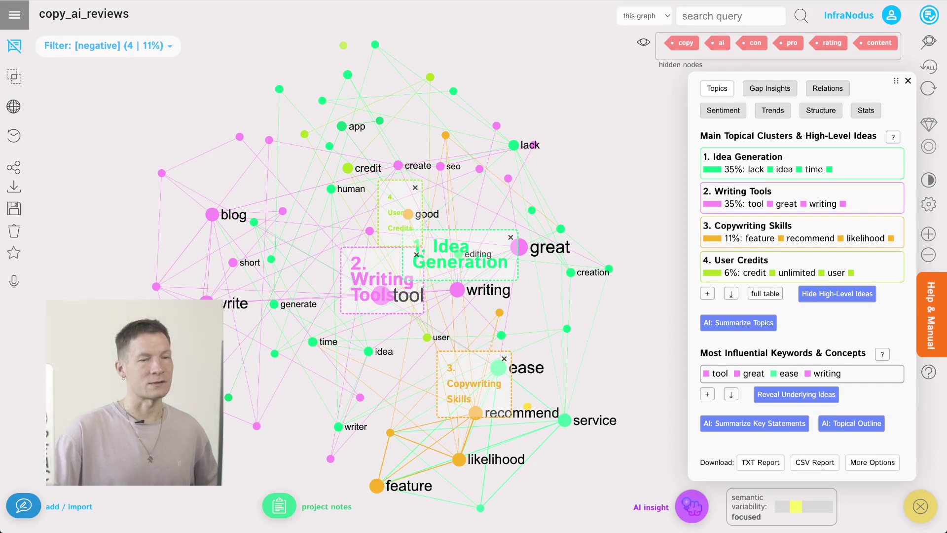
Step: Expand the Idea Generation cluster, select its human concept and read the negative review statements that mention it
{"action": "left_click", "coordinate": [894, 171]}
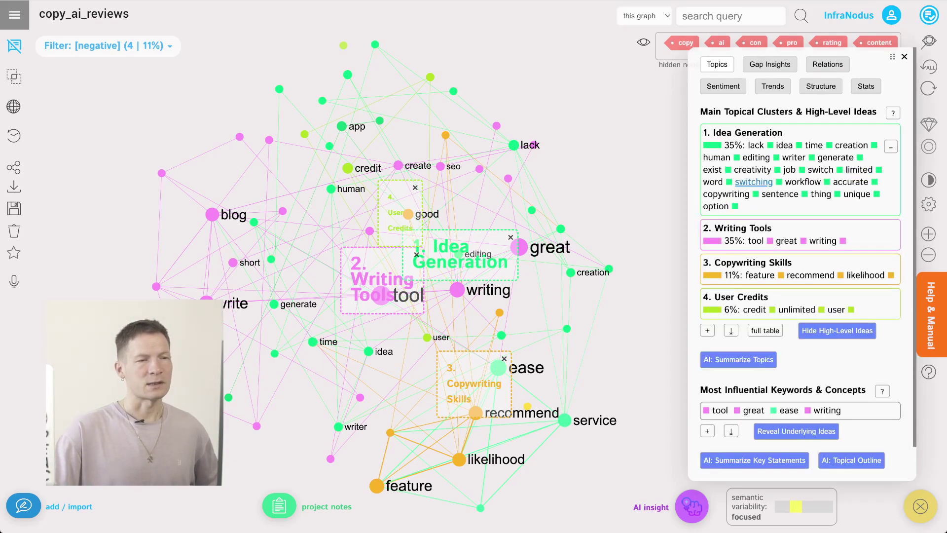
{"action": "left_click", "coordinate": [716, 157]}
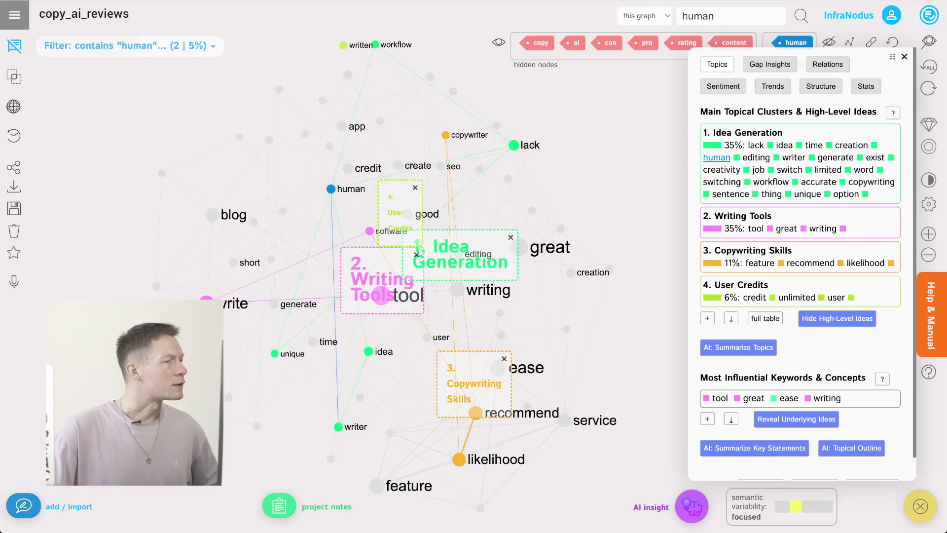
{"action": "left_click", "coordinate": [14, 45]}
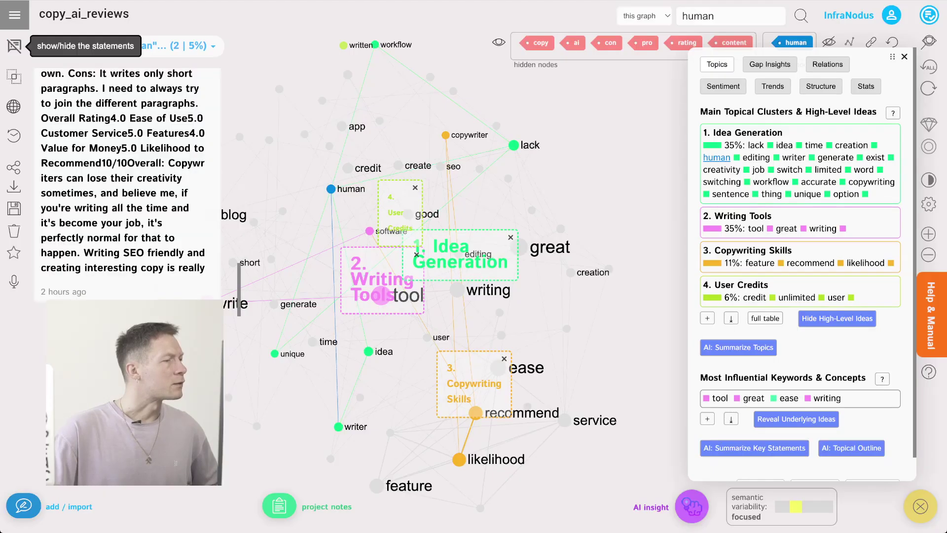
{"action": "scroll", "coordinate": [128, 185], "scroll_direction": "up", "scroll_amount": 12}
{"action": "scroll", "coordinate": [121, 187], "scroll_direction": "up", "scroll_amount": 3}
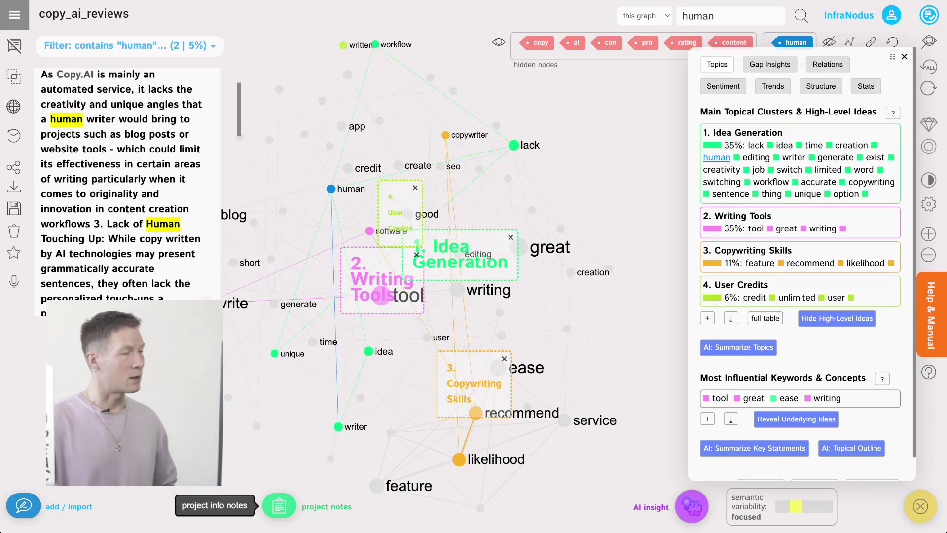
Step: Label the review excerpt in the project notes with copy.ai and deselect the human concept in the graph
{"action": "left_click", "coordinate": [279, 505]}
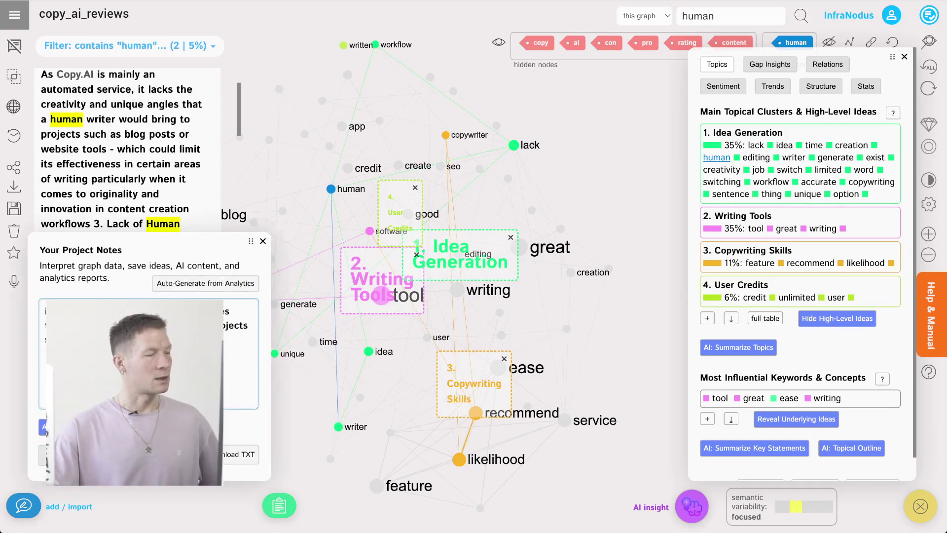
{"action": "left_click_drag", "start_coordinate": [46, 325], "coordinate": [123, 339]}
{"action": "left_click", "coordinate": [45, 311]}
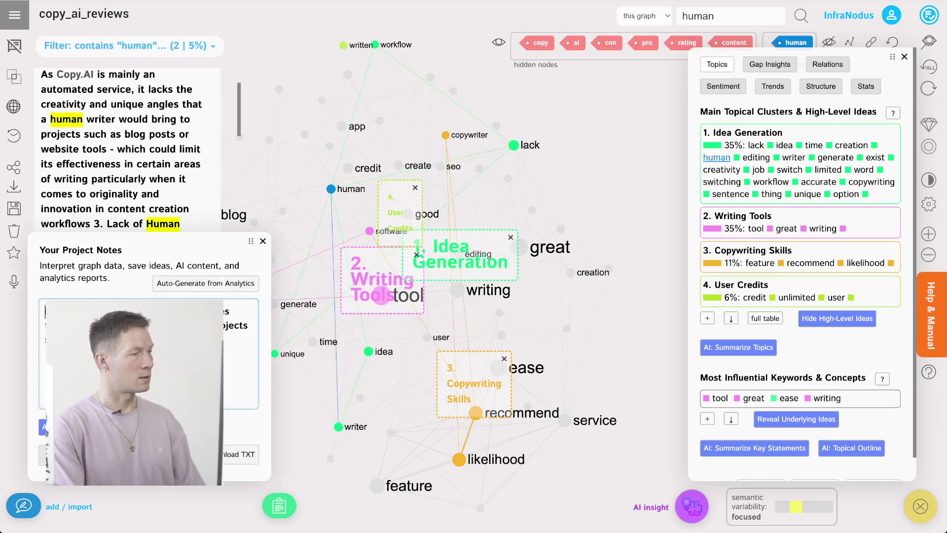
{"action": "type", "text": "copy"}
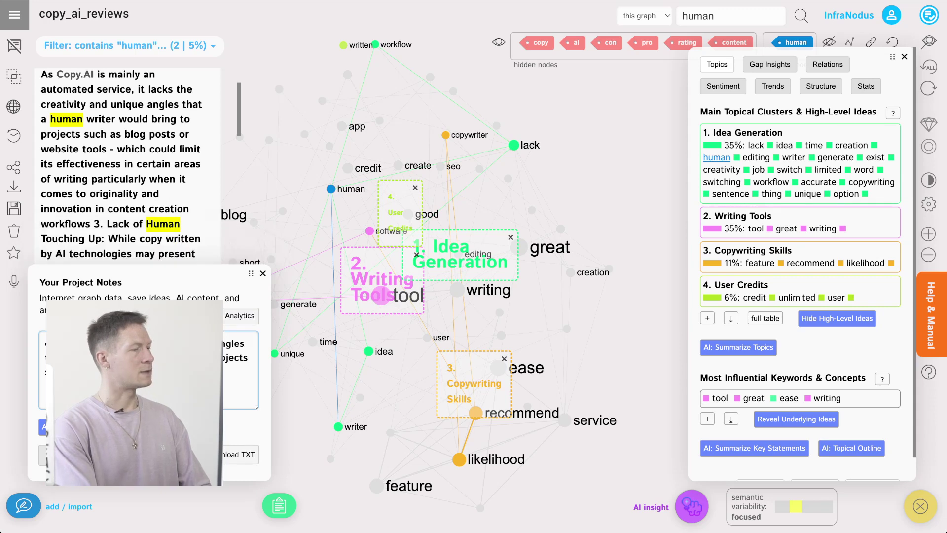
{"action": "key", "text": "BackSpace"}
{"action": "type", "text": ".ai"}
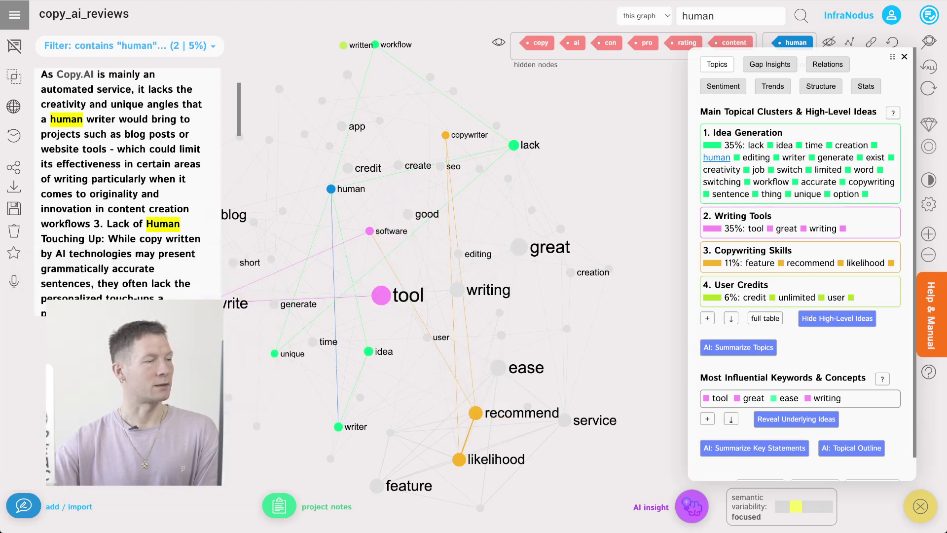
{"action": "left_click", "coordinate": [331, 189]}
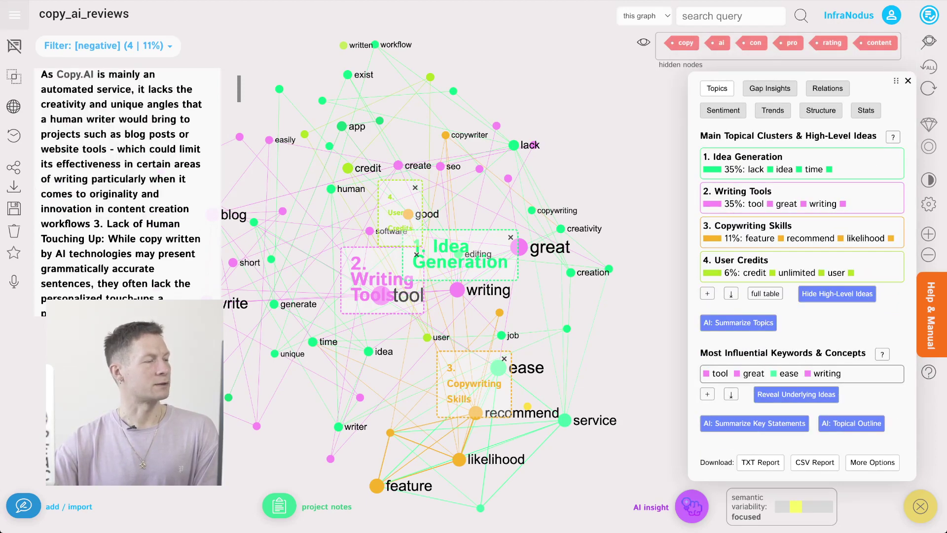
Step: Open the private graph top4_writing_tools_websites
{"action": "left_click", "coordinate": [15, 15]}
{"action": "scroll", "coordinate": [98, 276], "scroll_direction": "down", "scroll_amount": 2}
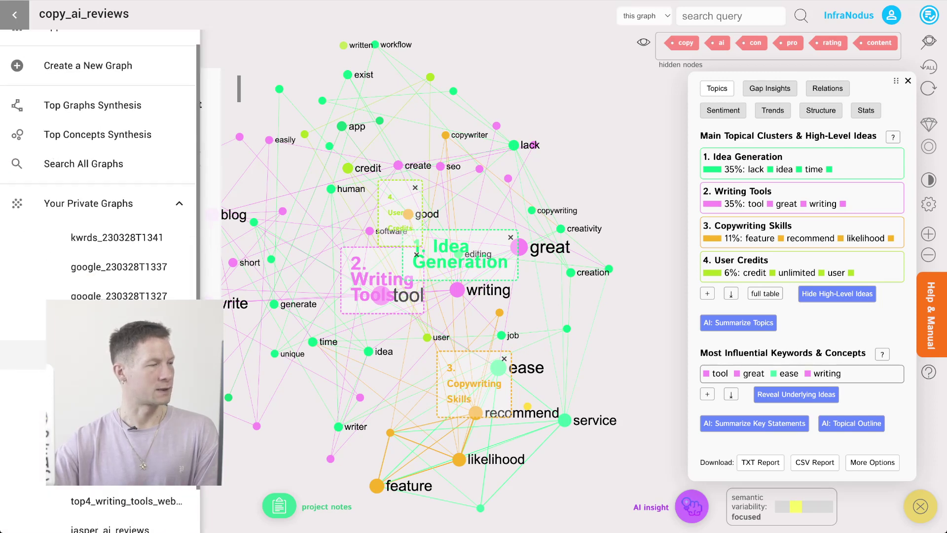
{"action": "scroll", "coordinate": [99, 276], "scroll_direction": "down", "scroll_amount": 2}
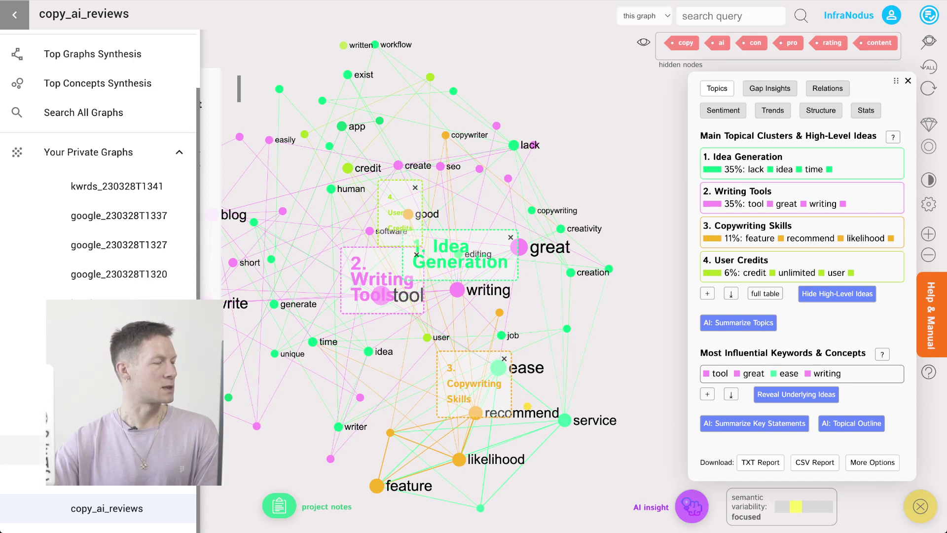
{"action": "left_click", "coordinate": [107, 449]}
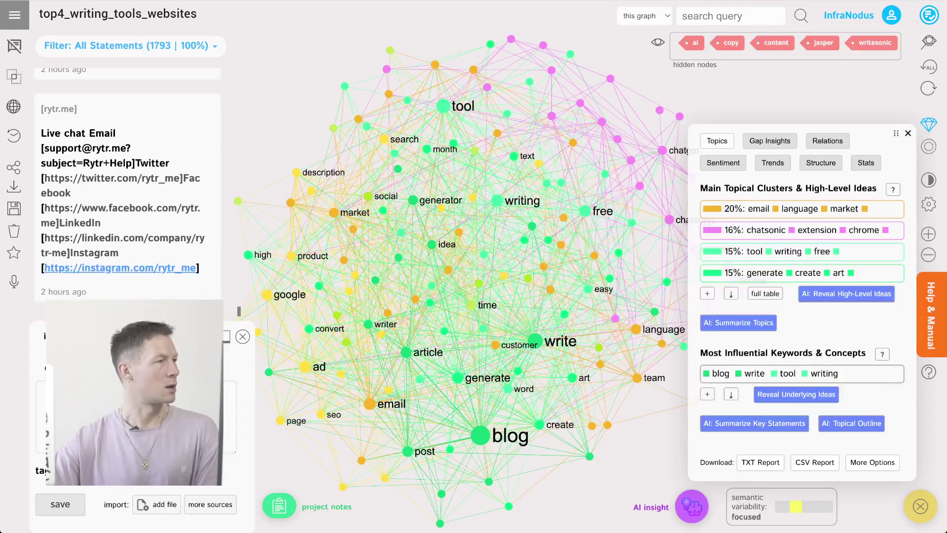
Step: Compare the websites graph with ai_writing_tools_google as a combination and visualise the merged graph
{"action": "left_click", "coordinate": [13, 77]}
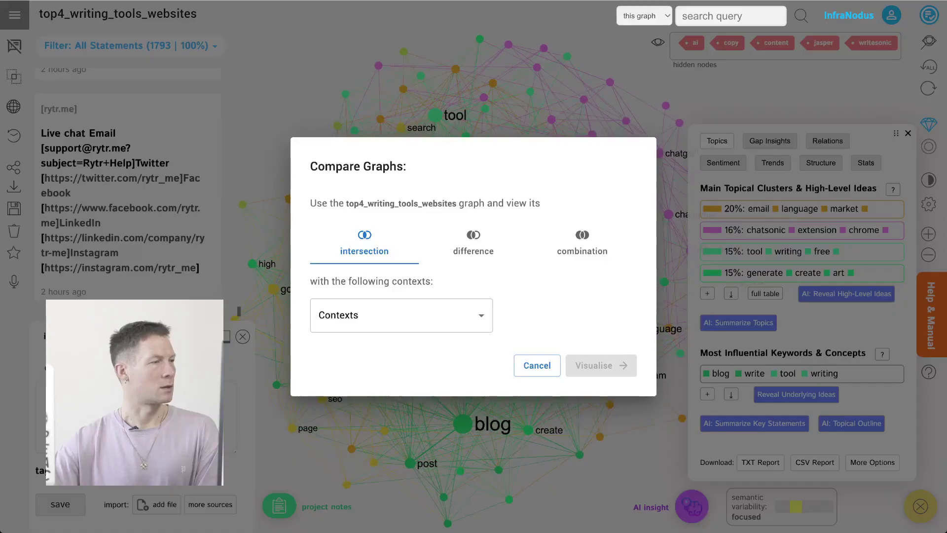
{"action": "left_click", "coordinate": [582, 242]}
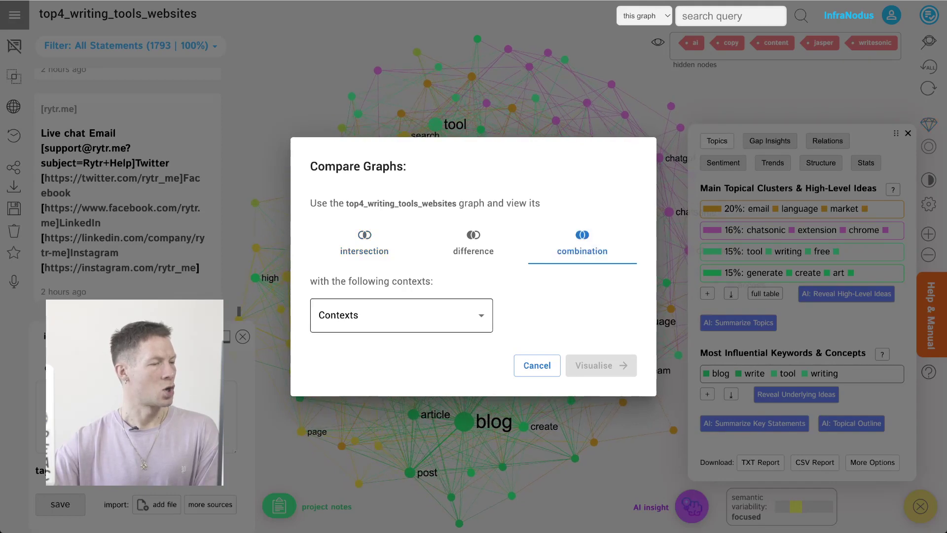
{"action": "left_click", "coordinate": [402, 315]}
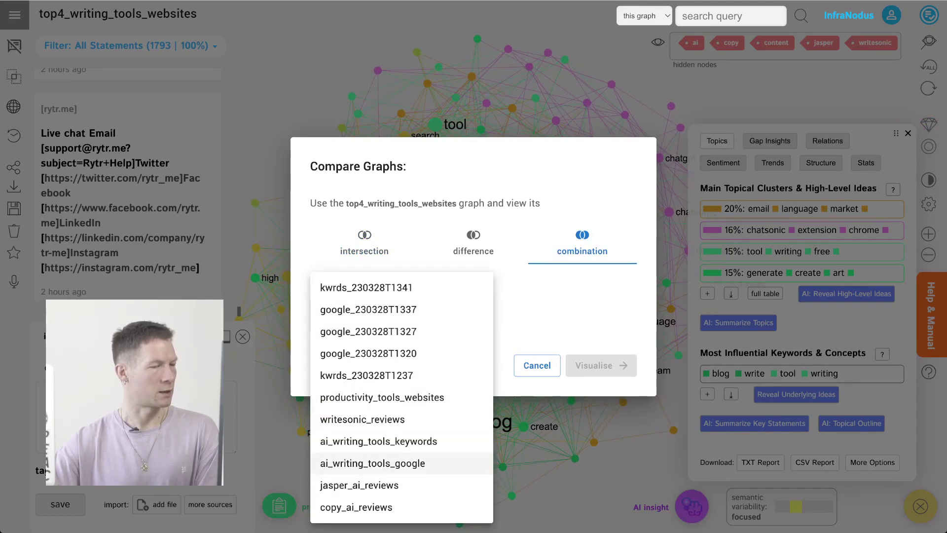
{"action": "left_click", "coordinate": [372, 463]}
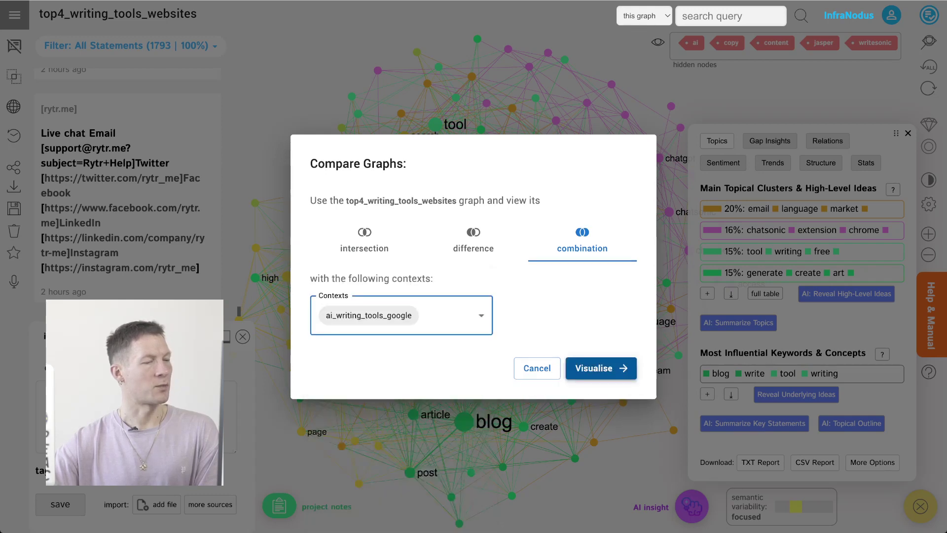
{"action": "left_click", "coordinate": [600, 368]}
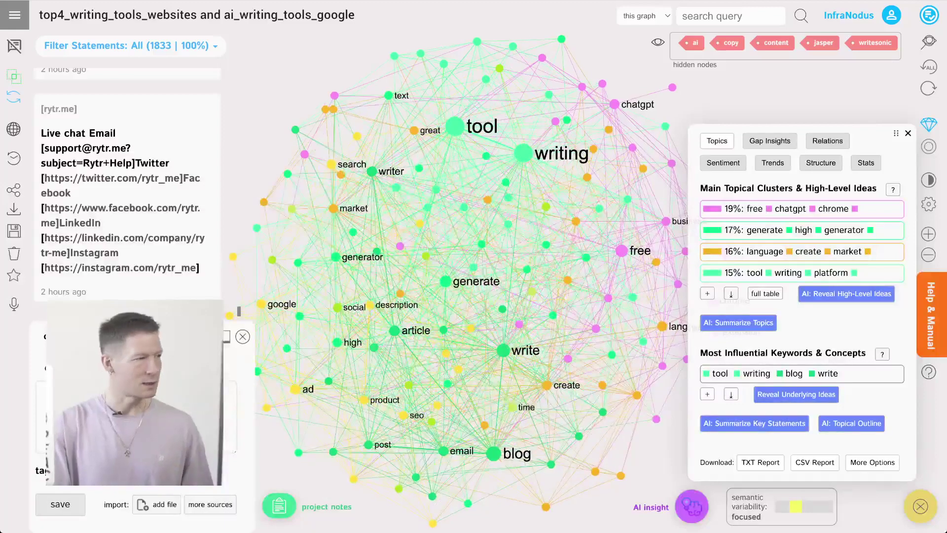
Step: Hide the statements, show the AI insight advice and generate AI high-level names for the combined graph's topical clusters
{"action": "left_click", "coordinate": [13, 46]}
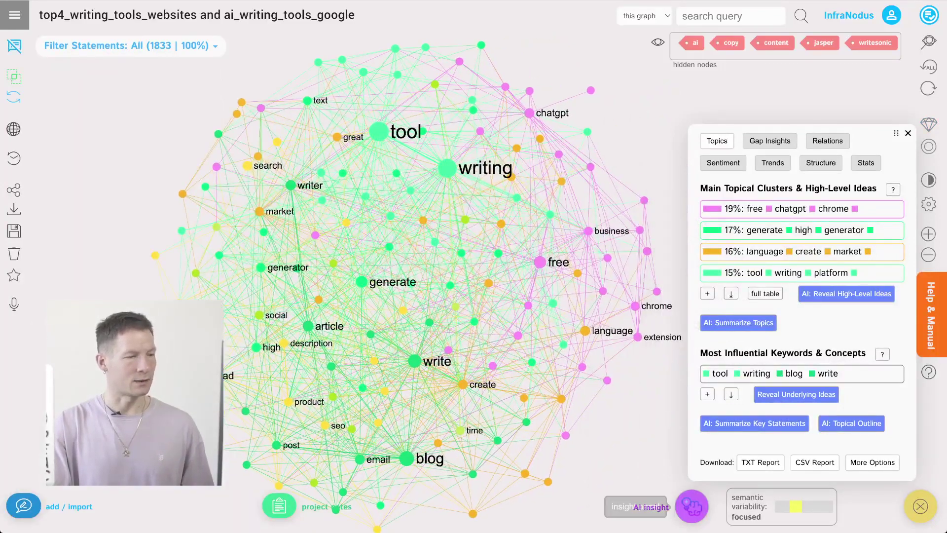
{"action": "left_click", "coordinate": [692, 506]}
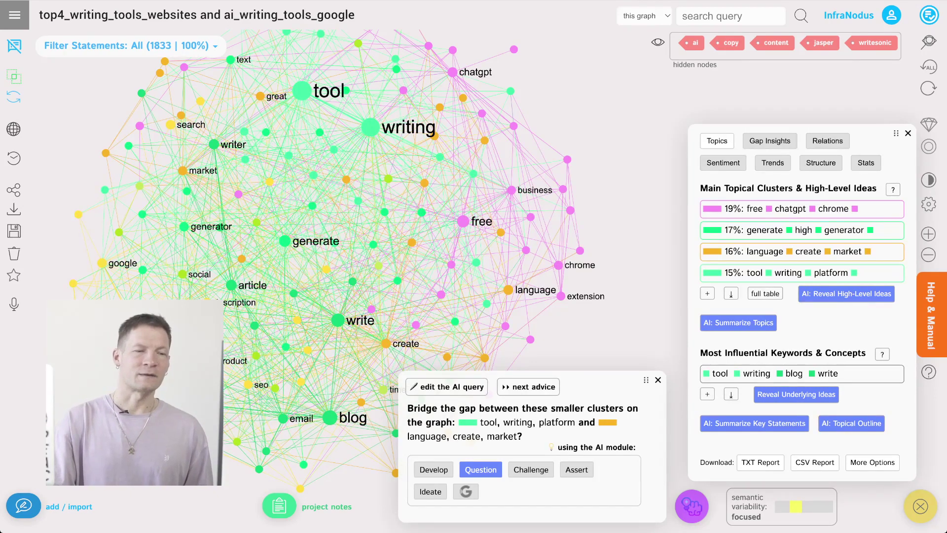
{"action": "left_click", "coordinate": [847, 294]}
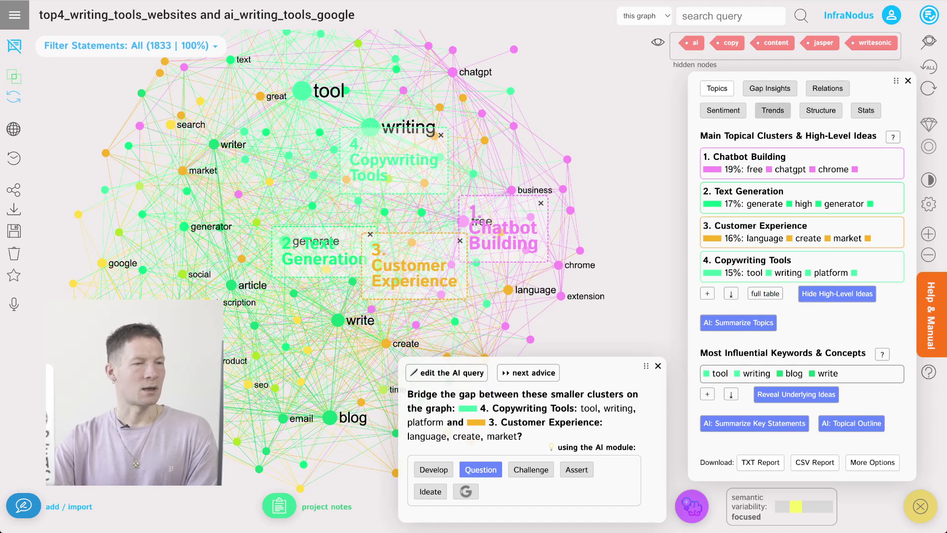
Step: Highlight the structural gap between Copywriting Tools and Customer Experience in the network and generate an AI question to bridge it
{"action": "left_click", "coordinate": [769, 88]}
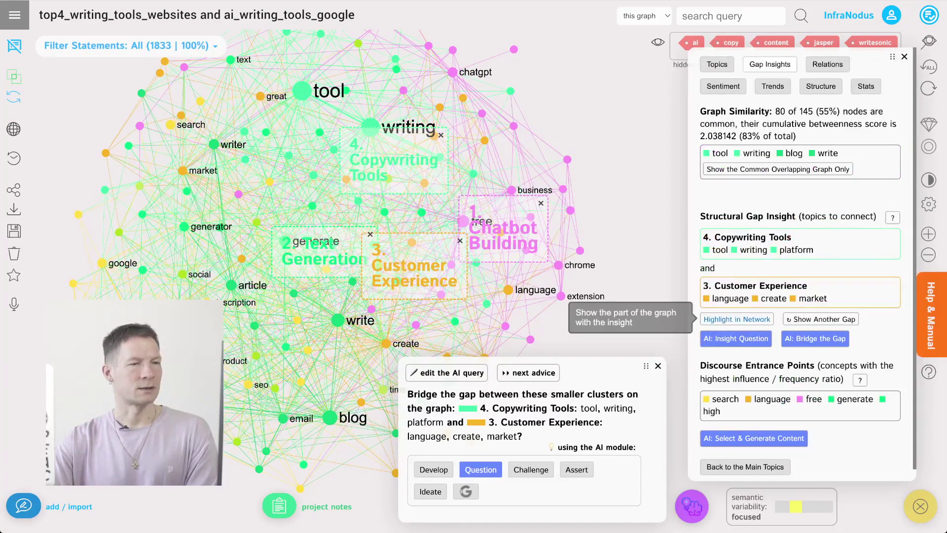
{"action": "left_click", "coordinate": [736, 319]}
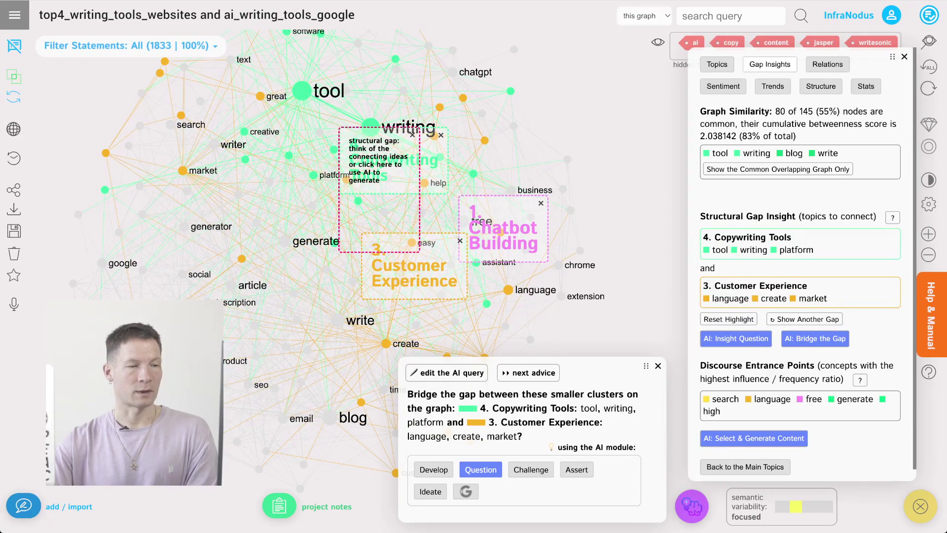
{"action": "left_click", "coordinate": [735, 339]}
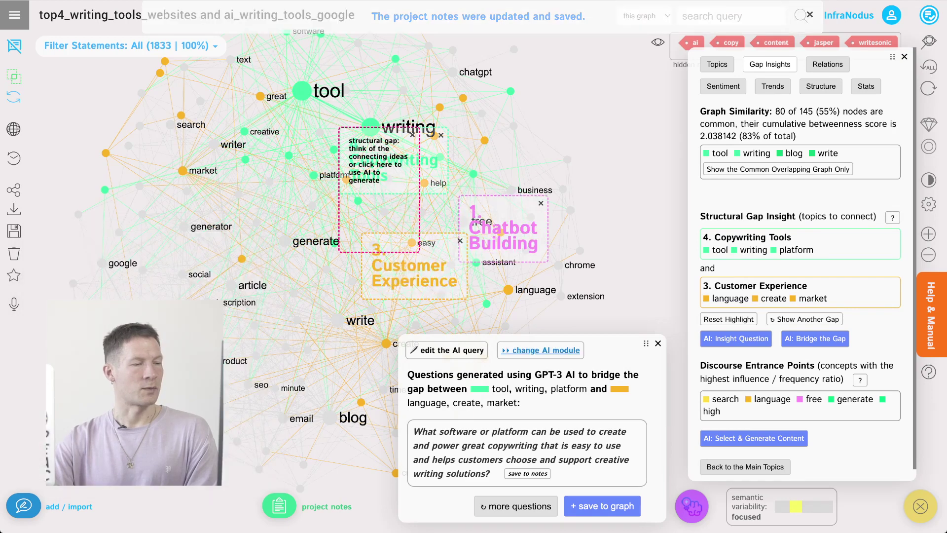
Step: Generate AI ideas with the Ideate module for the current gap and for the gap between Chatbot Building and Text Generation
{"action": "left_click", "coordinate": [540, 350]}
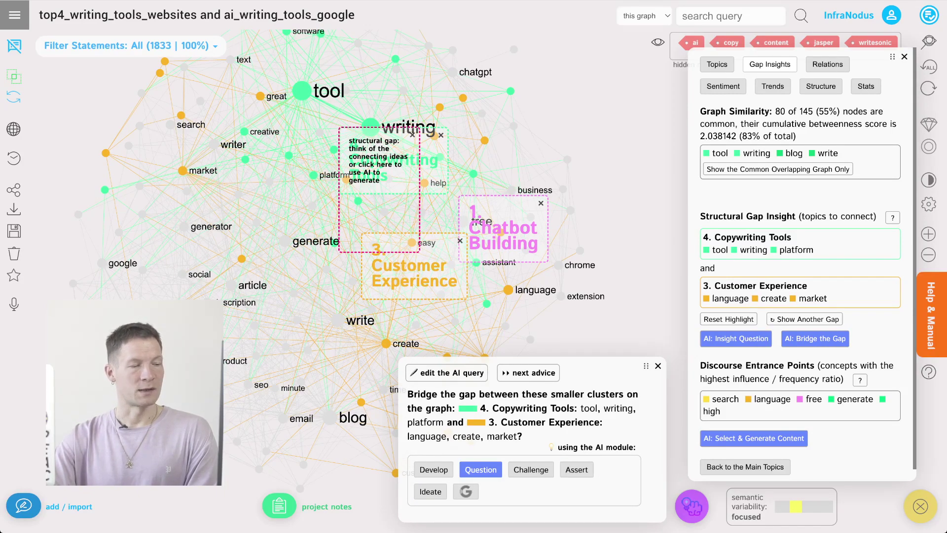
{"action": "left_click", "coordinate": [430, 491]}
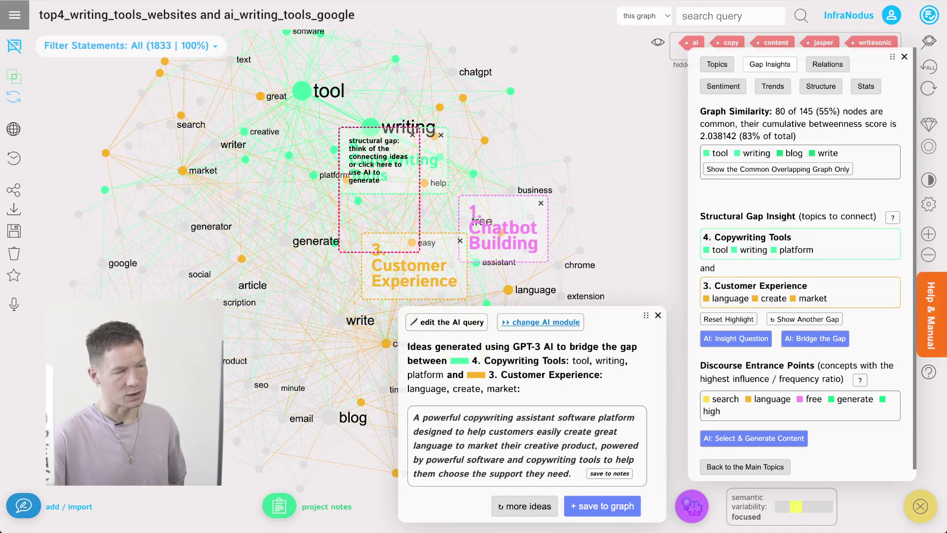
{"action": "left_click", "coordinate": [540, 322]}
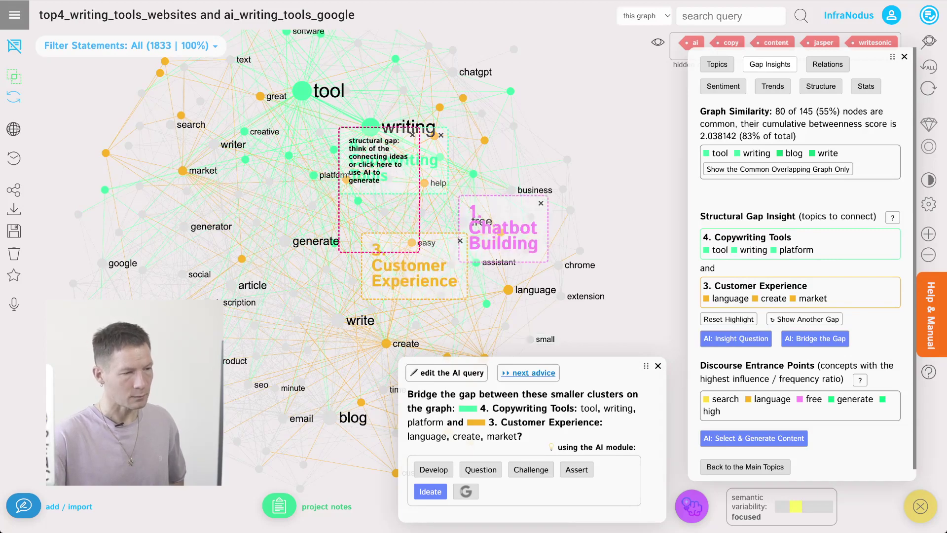
{"action": "left_click", "coordinate": [528, 372]}
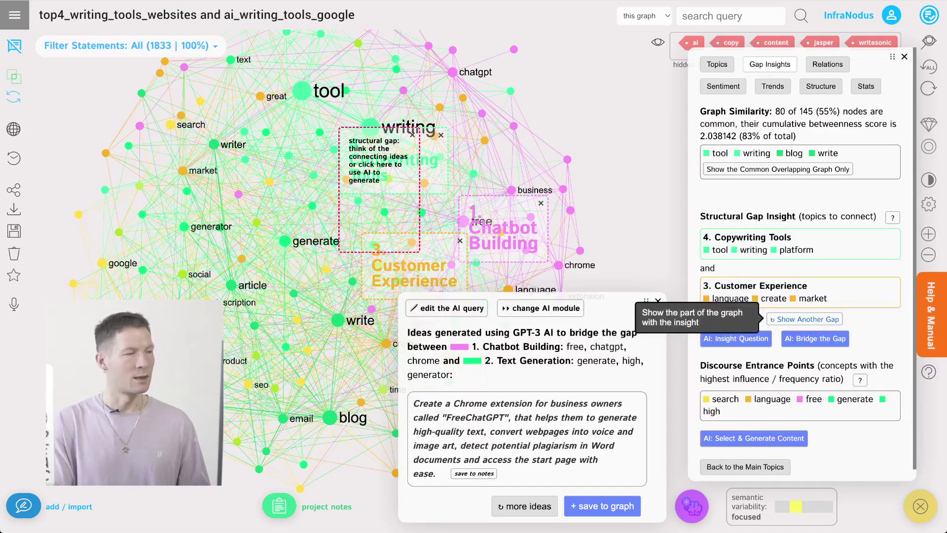
Step: Cycle through the other structural gaps in the graph up to the one between Time Saving and Social Media Captions
{"action": "left_click", "coordinate": [789, 320]}
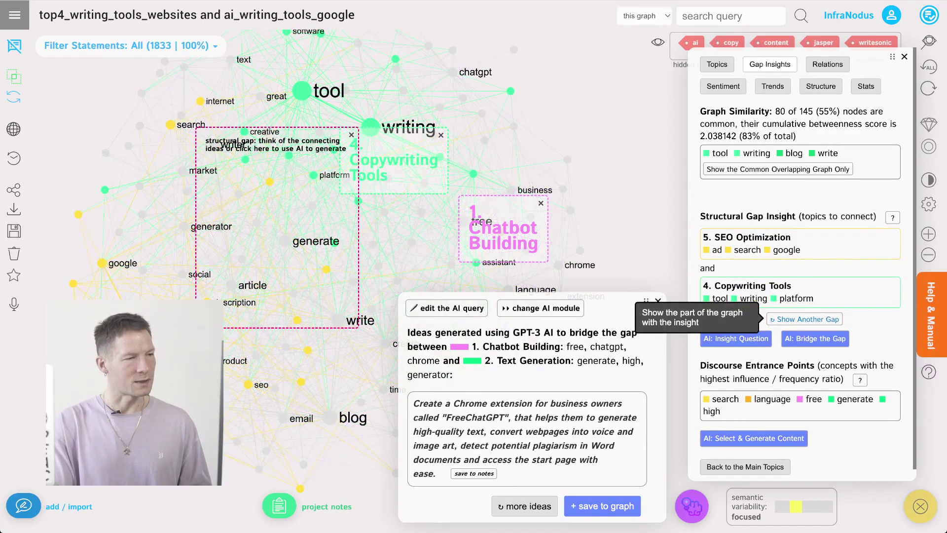
{"action": "left_click", "coordinate": [789, 319]}
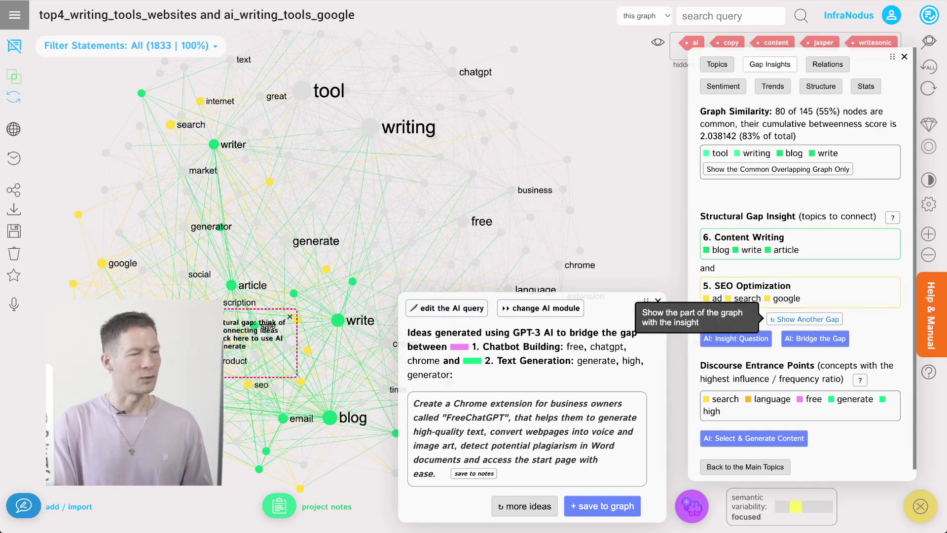
{"action": "left_click", "coordinate": [789, 319]}
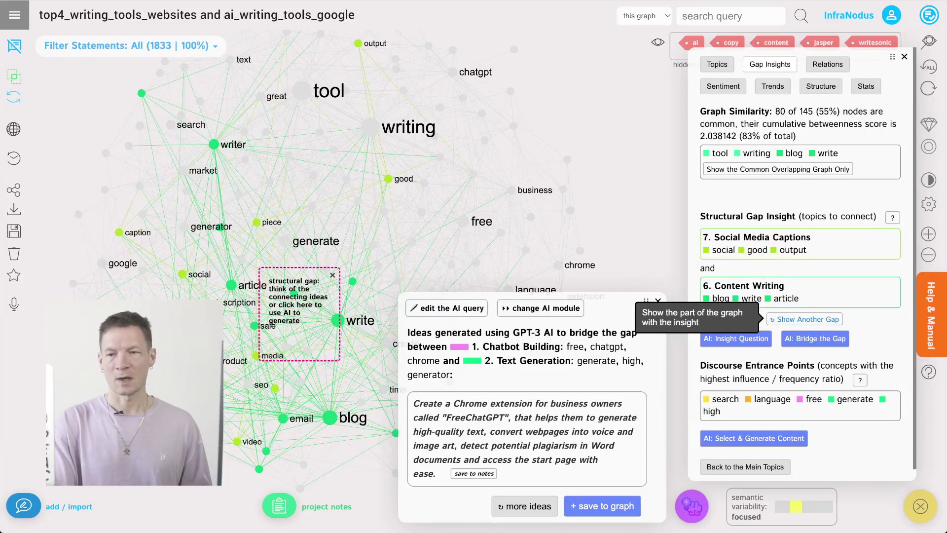
{"action": "left_click", "coordinate": [789, 319]}
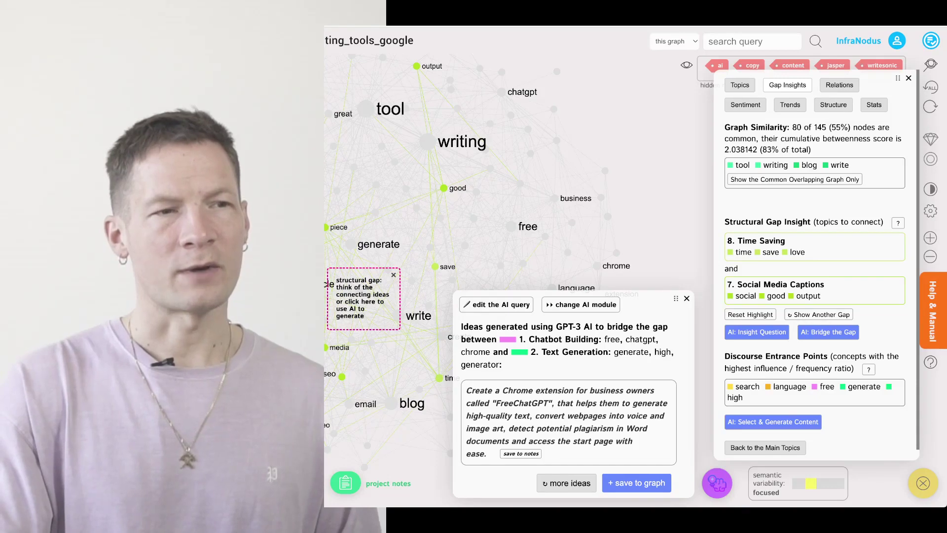
Step: Review the list of steps in the Text Diagnostics Workflow guide
{"action": "left_click", "coordinate": [930, 40]}
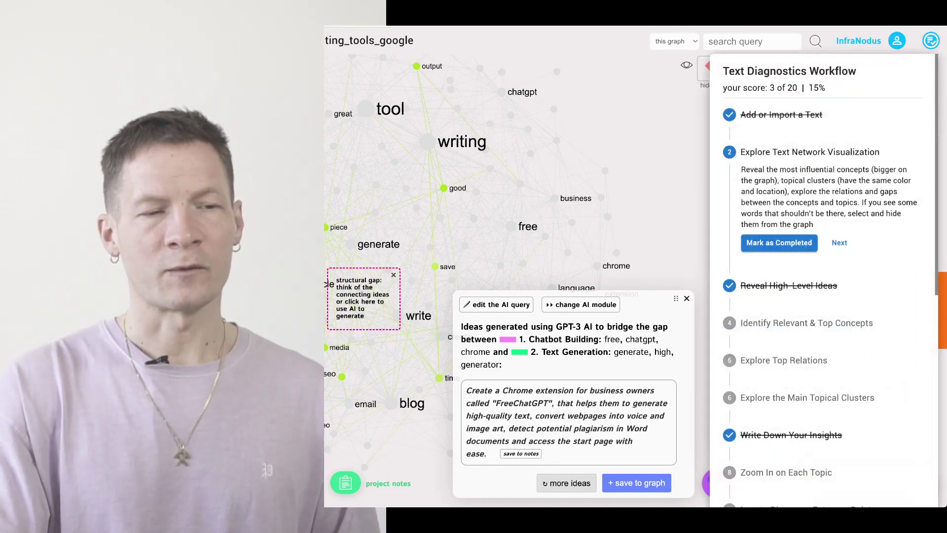
{"action": "scroll", "coordinate": [824, 280], "scroll_direction": "down", "scroll_amount": 2}
{"action": "scroll", "coordinate": [823, 280], "scroll_direction": "down", "scroll_amount": 7}
{"action": "scroll", "coordinate": [823, 280], "scroll_direction": "up", "scroll_amount": 8}
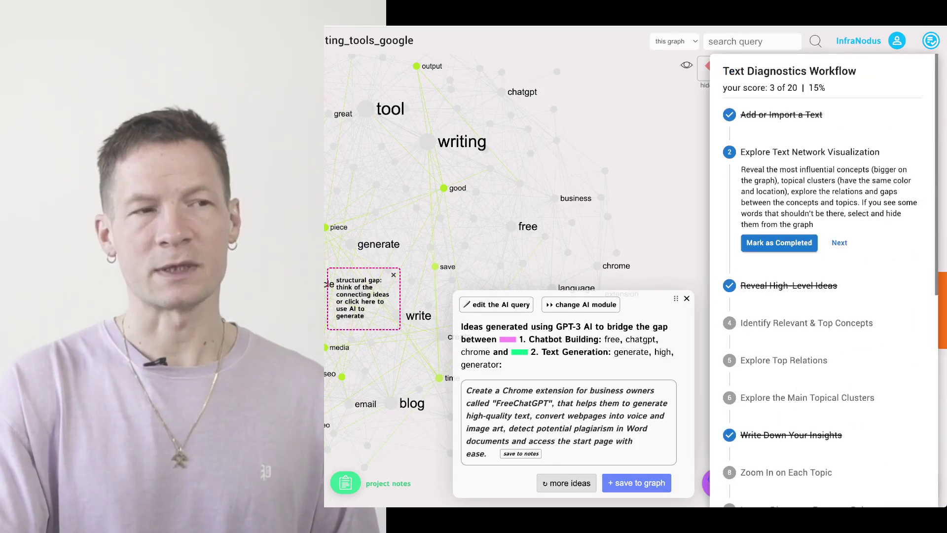
{"action": "scroll", "coordinate": [823, 281], "scroll_direction": "down", "scroll_amount": 5}
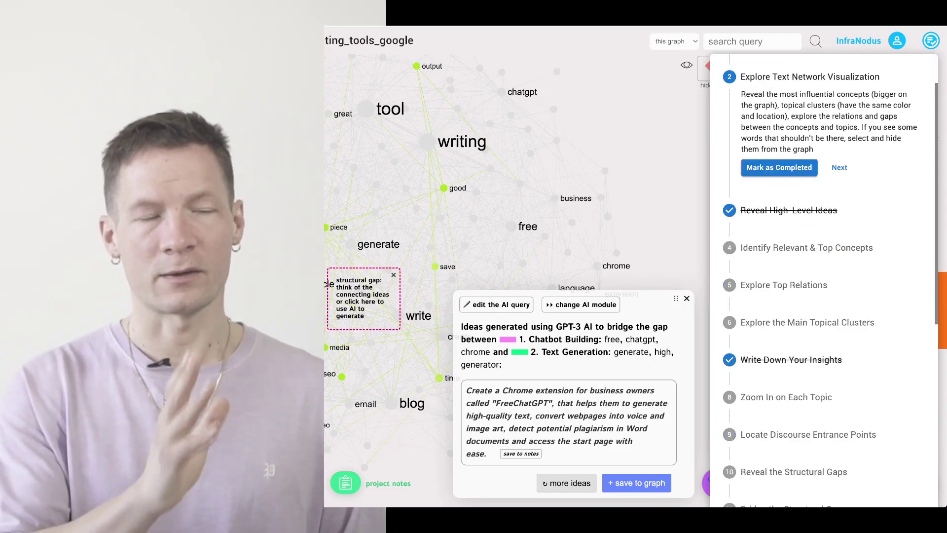
{"action": "scroll", "coordinate": [823, 281], "scroll_direction": "down", "scroll_amount": 1}
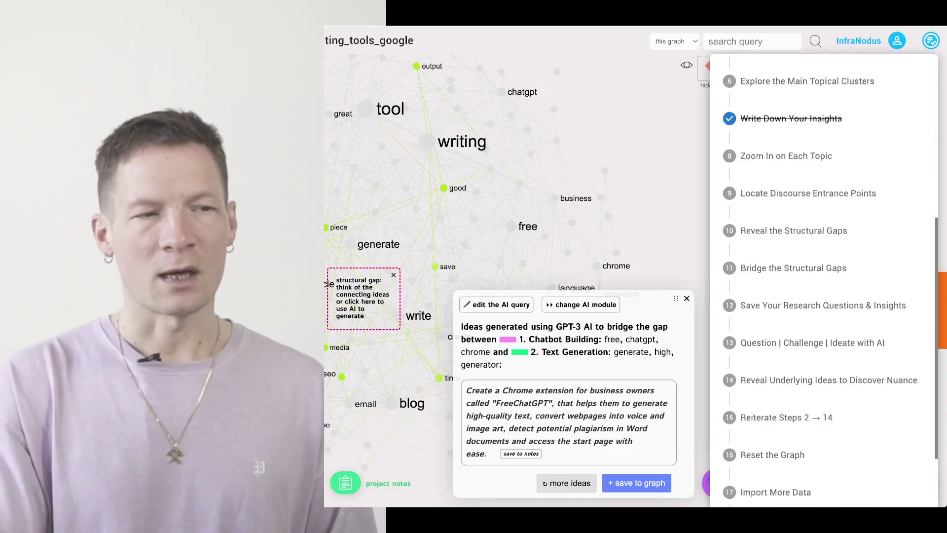
{"action": "scroll", "coordinate": [823, 281], "scroll_direction": "up", "scroll_amount": 7}
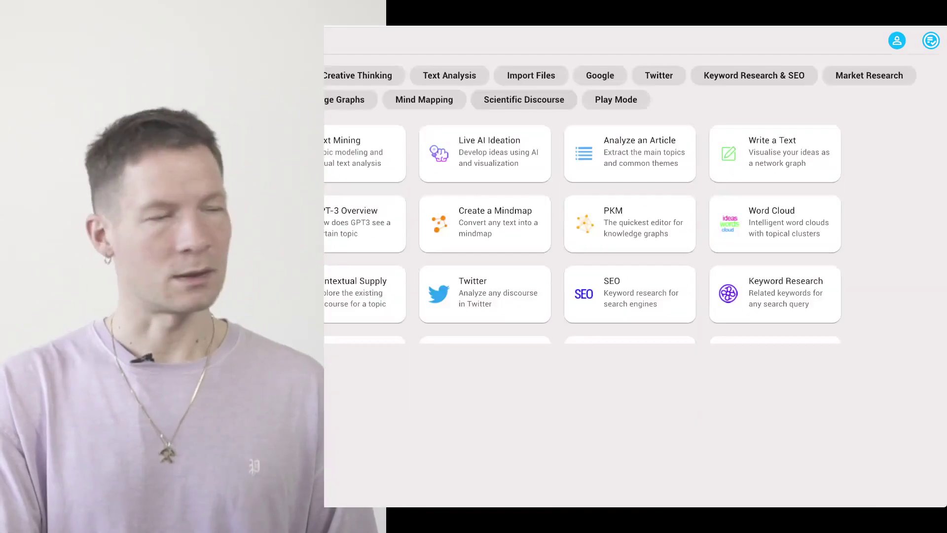
Step: Filter the available InfraNodus apps to the Market Research category
{"action": "scroll", "coordinate": [635, 267], "scroll_direction": "up", "scroll_amount": 1}
{"action": "left_click", "coordinate": [868, 86]}
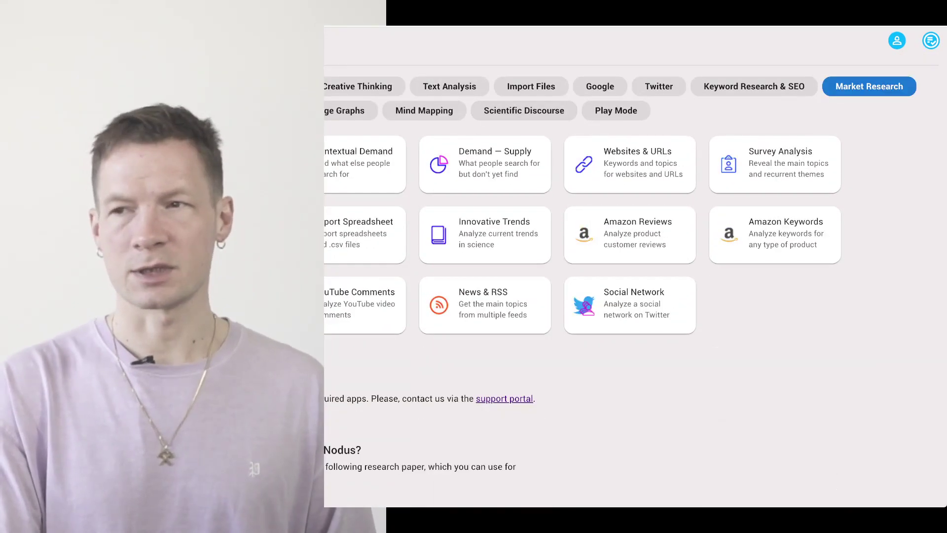